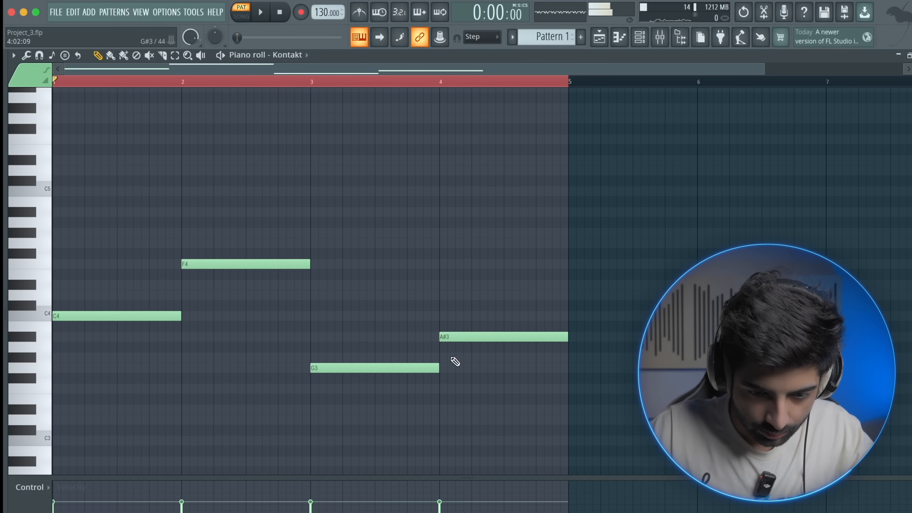
Duplicate the four-bar root-note line one octave up and one octave down.
key(ctrl+a)
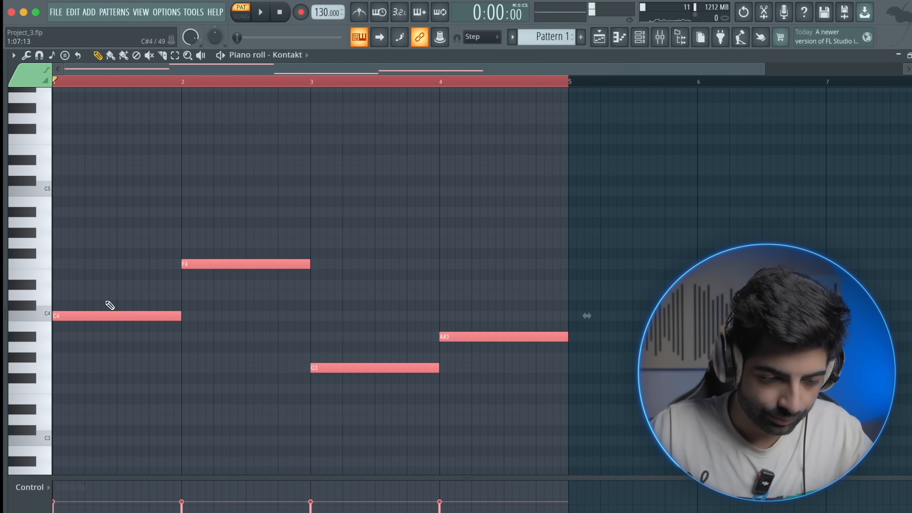
key(ctrl+d)
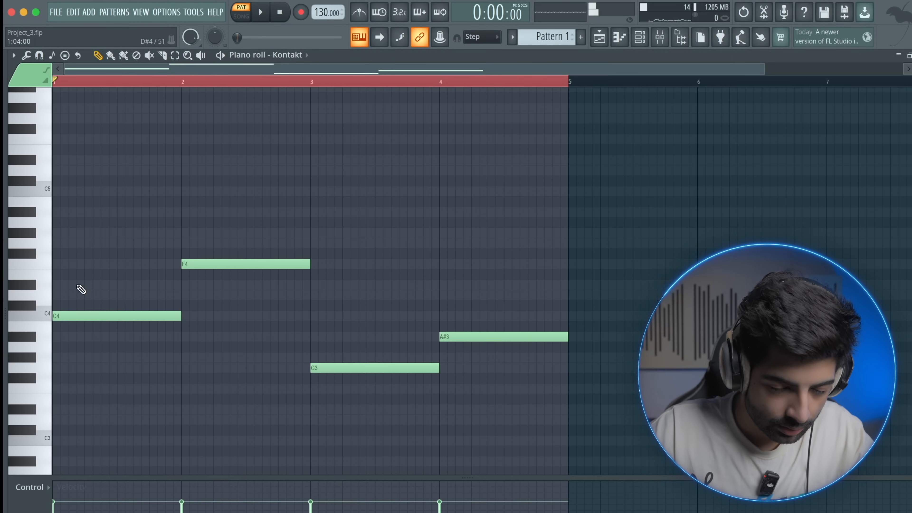
key(ctrl+a)
drag(90, 313, 80, 444)
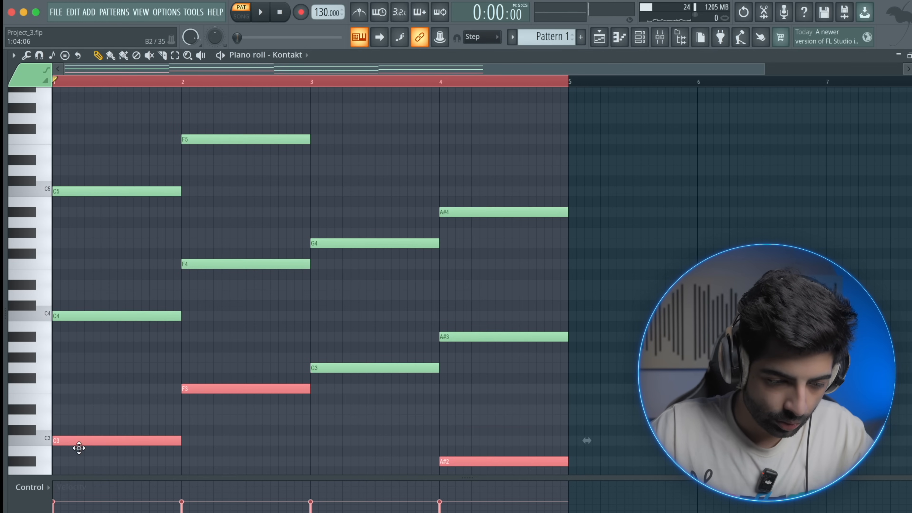
scroll(79, 396, up, 5)
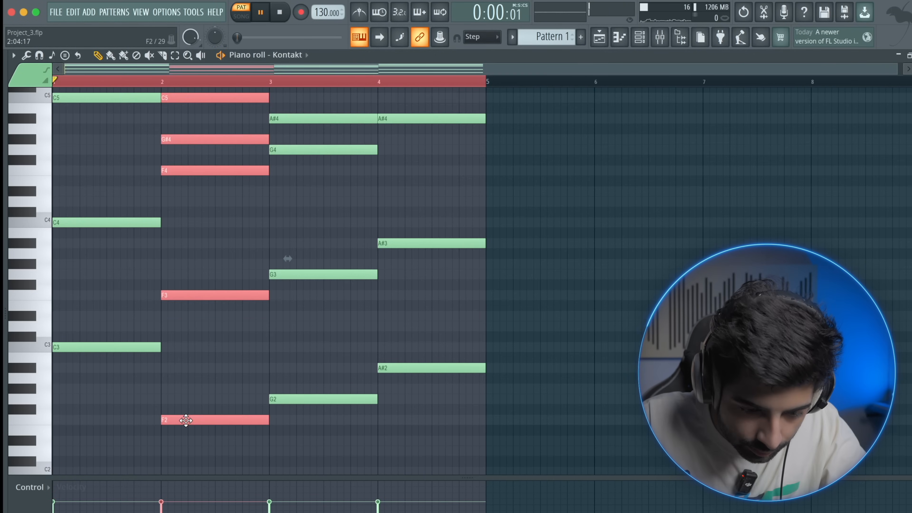
Move the bar 2 chord and its bass notes from F up to A#, raise the chord's C#5 to D5, and play the progression.
key(space)
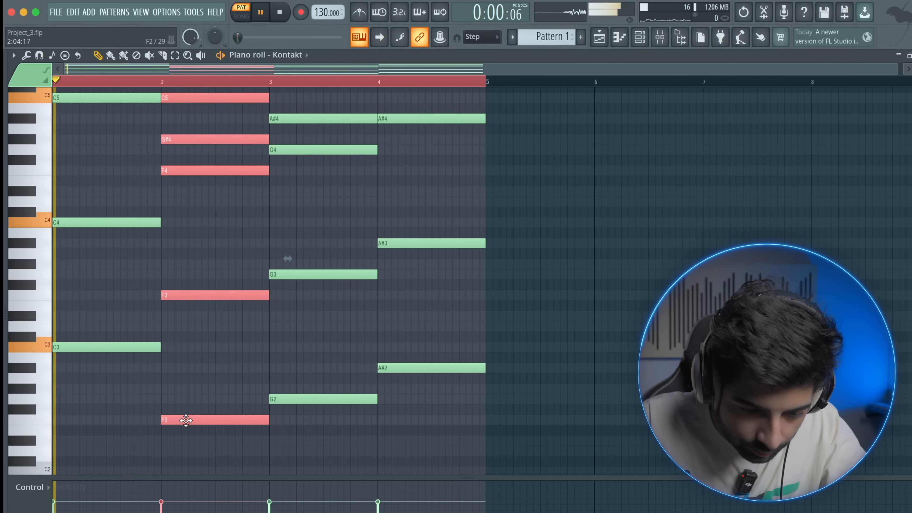
drag(186, 421, 191, 370)
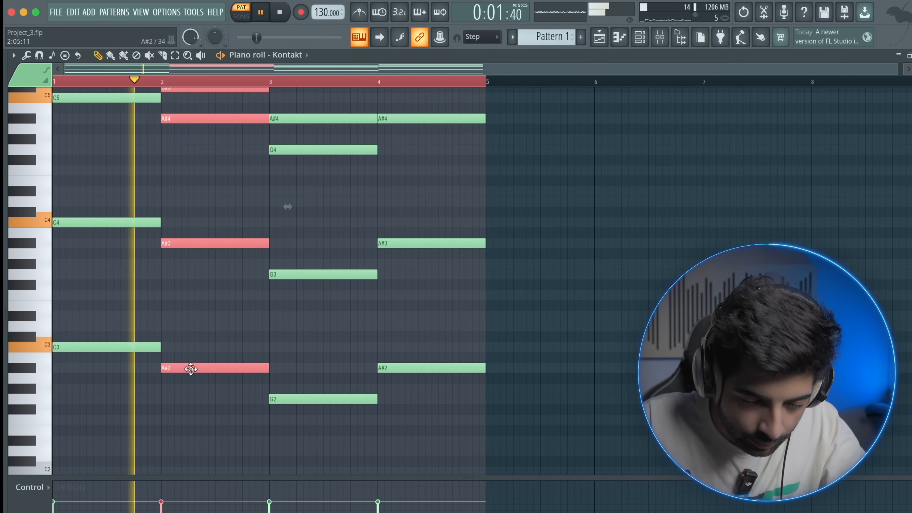
scroll(194, 326, up, 5)
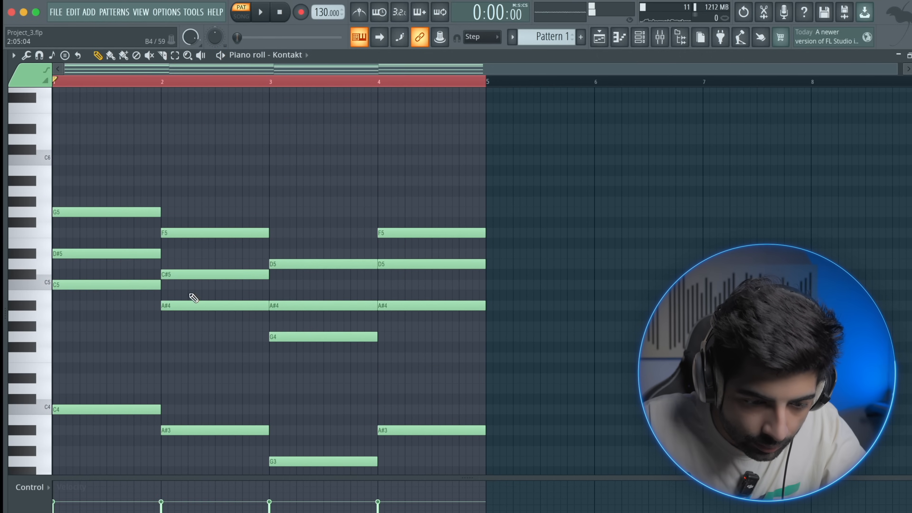
key(space)
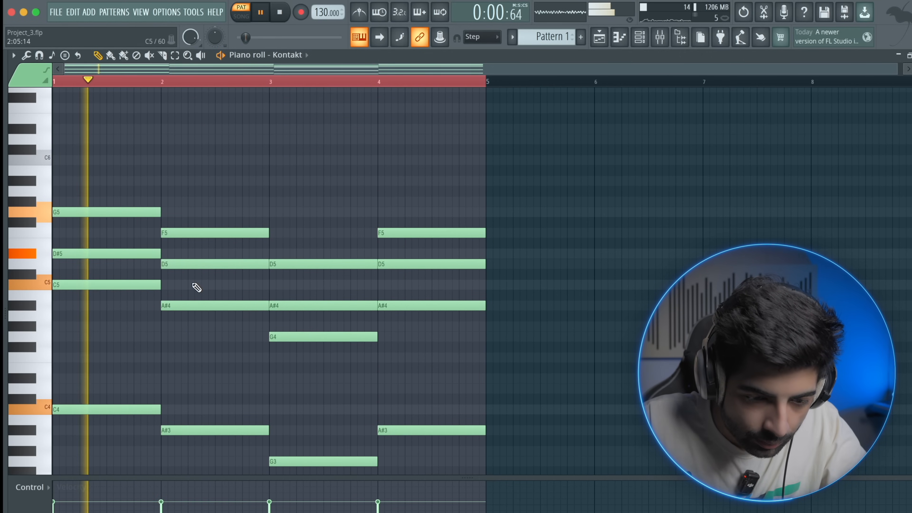
ctrl+scroll(204, 290, down, 2)
scroll(204, 290, down, 6)
scroll(203, 290, up, 5)
scroll(203, 290, down, 3)
scroll(203, 290, up, 2)
key(space)
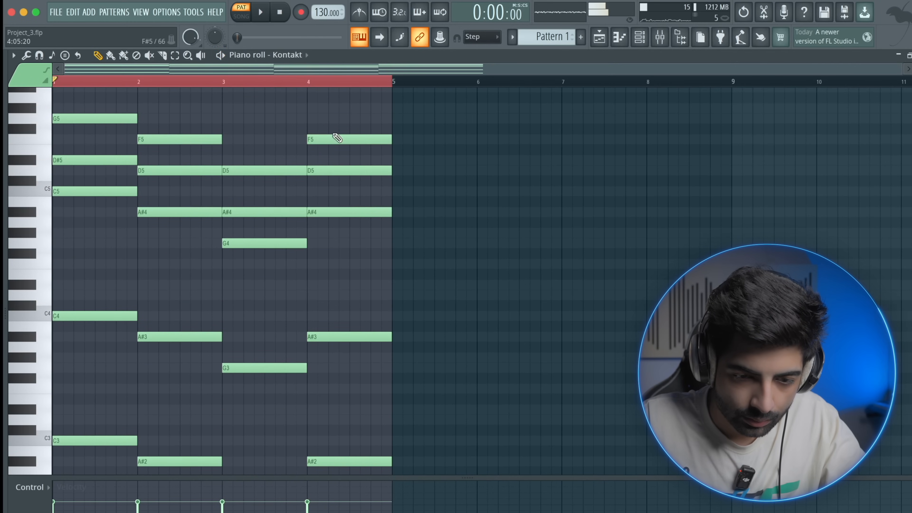
Lower the bar 4 chord and its bass notes to a G# root with C5 and D#5, and play the progression.
scroll(333, 467, down, 4)
drag(325, 339, 329, 373)
key(space)
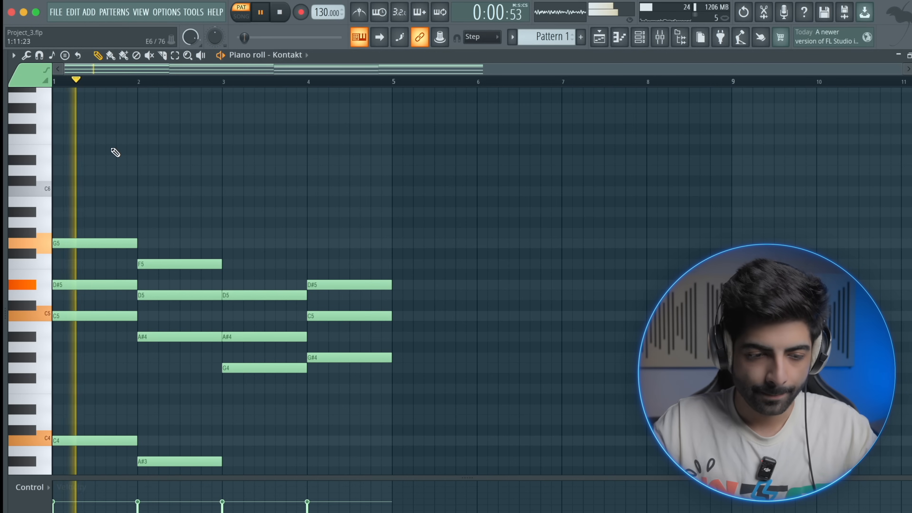
scroll(115, 153, down, 3)
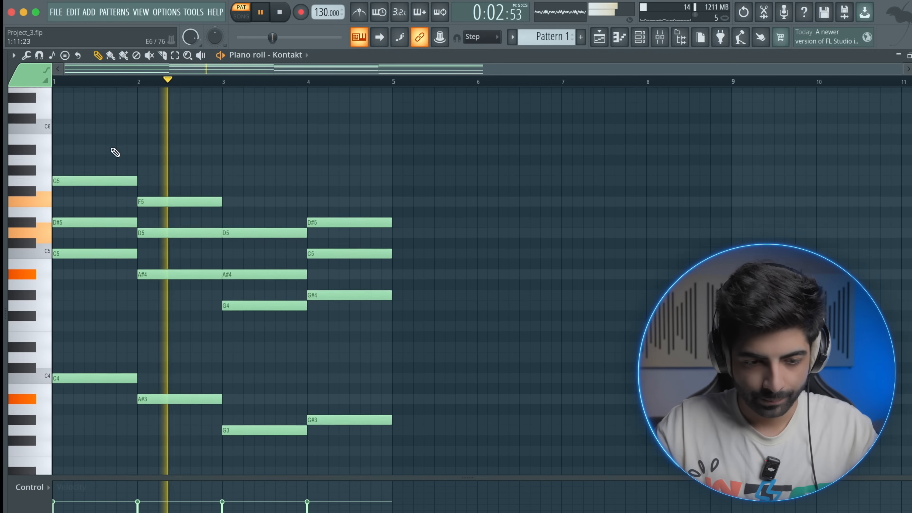
scroll(115, 153, up, 3)
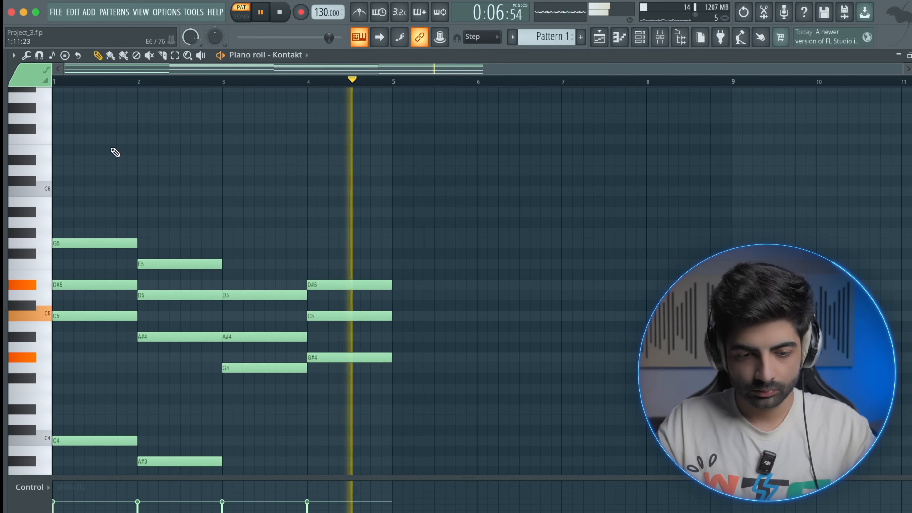
key(space)
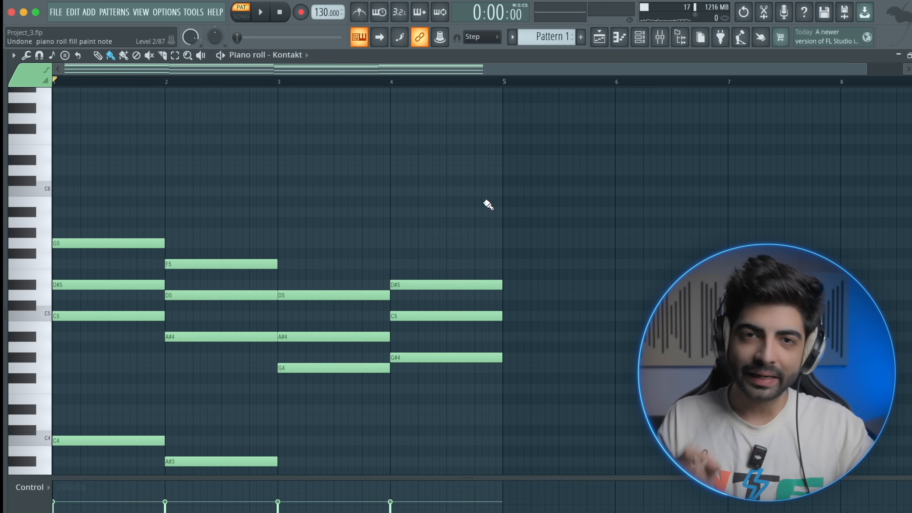
Try a row of half-beat C6 notes above the chords, play it, and undo it.
click(482, 36)
click(482, 135)
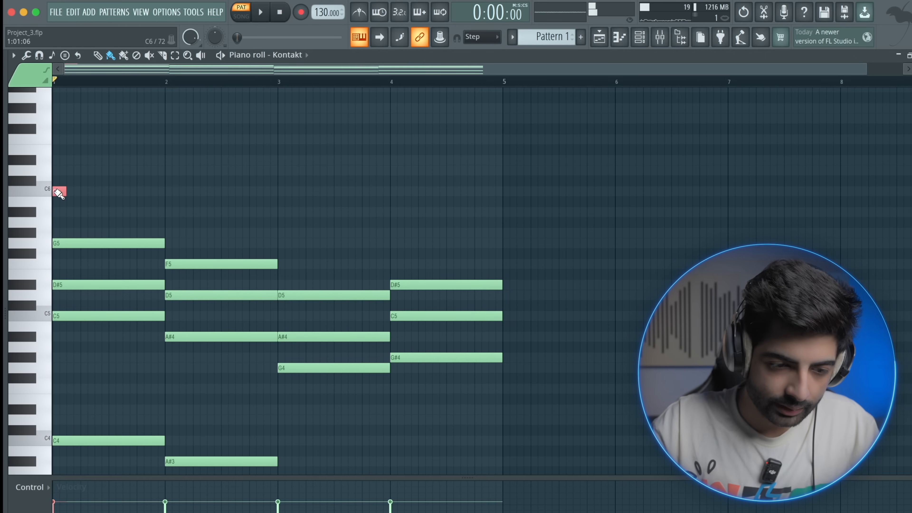
key(space)
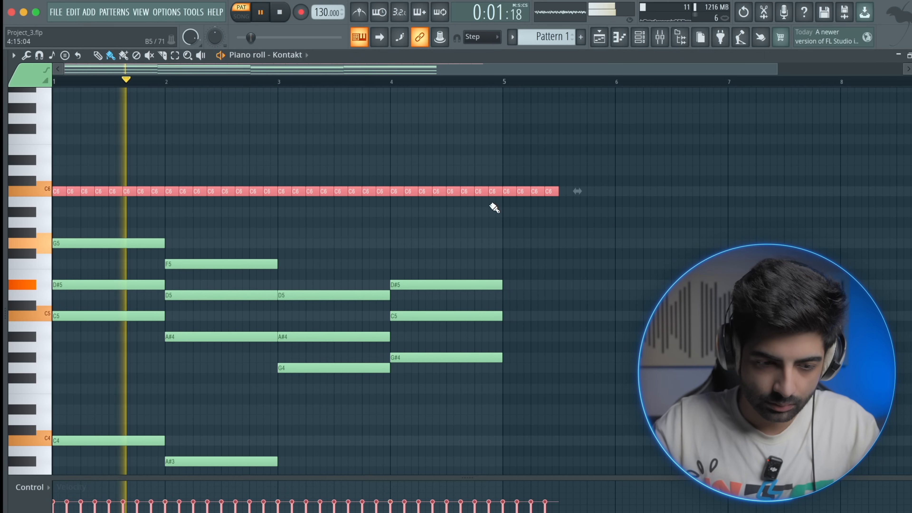
key(space)
key(ctrl+z)
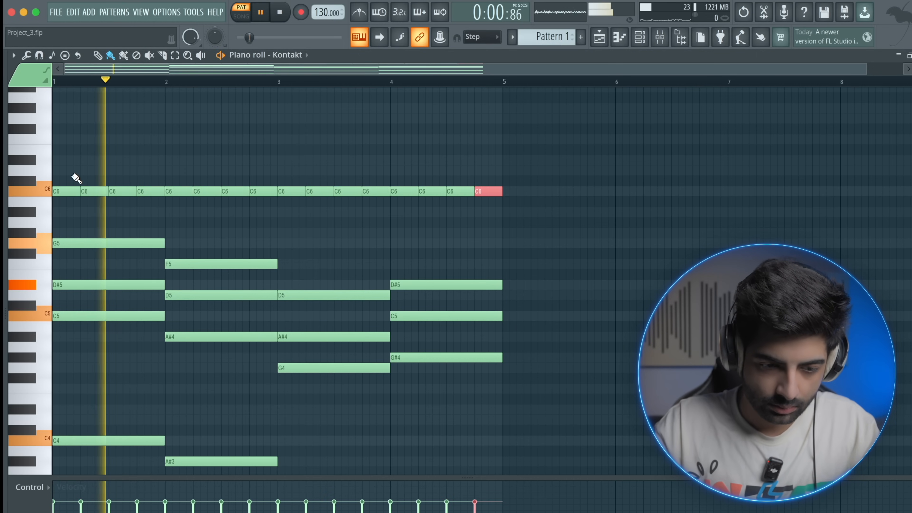
Paint one-beat C6 notes across all four bars above the chords and play the pattern.
scroll(76, 178, down, 2)
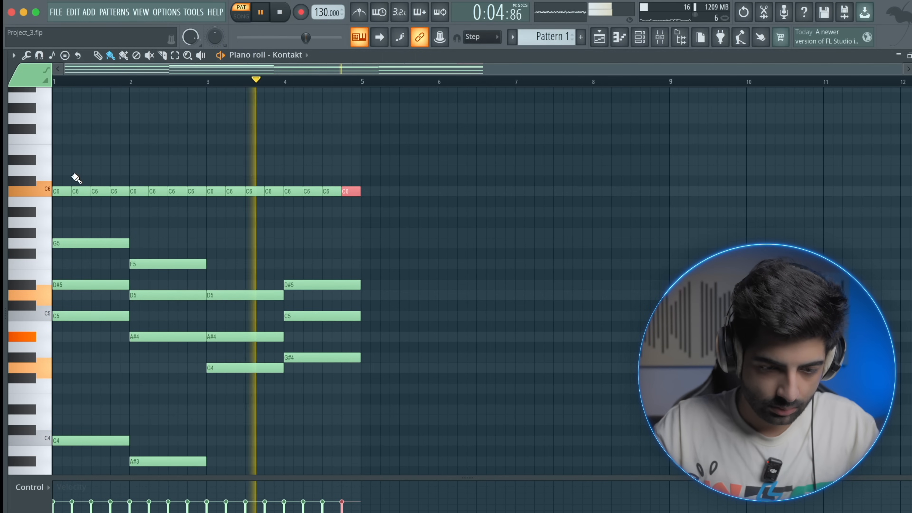
scroll(75, 177, down, 1)
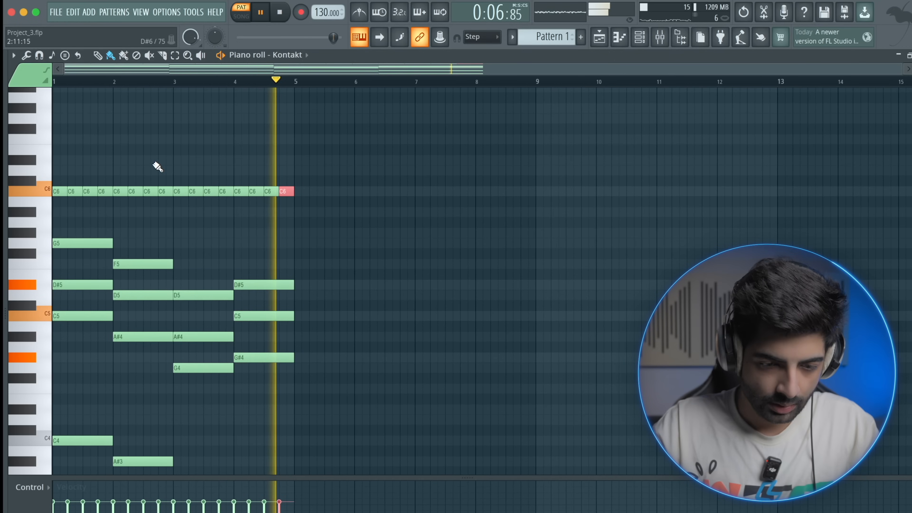
key(space)
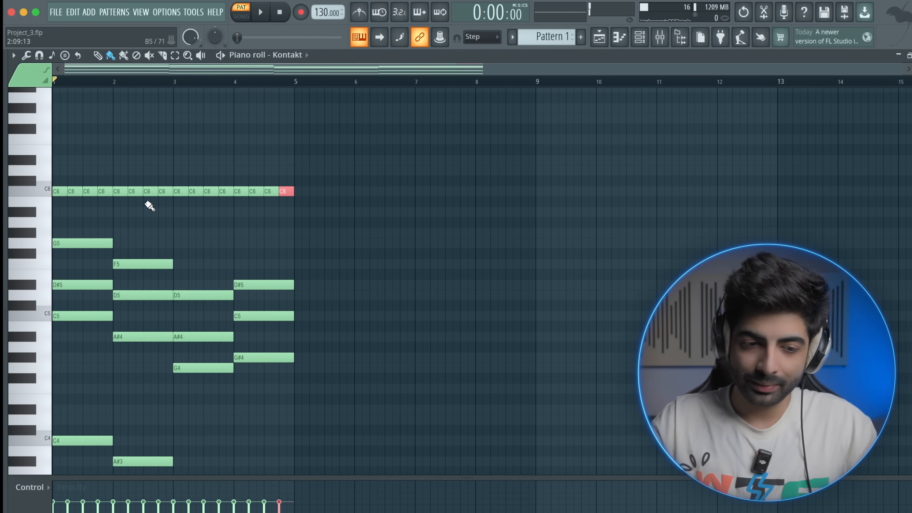
Raise every second C6 note of the top line to D#6 and play the melody.
scroll(149, 206, up, 2)
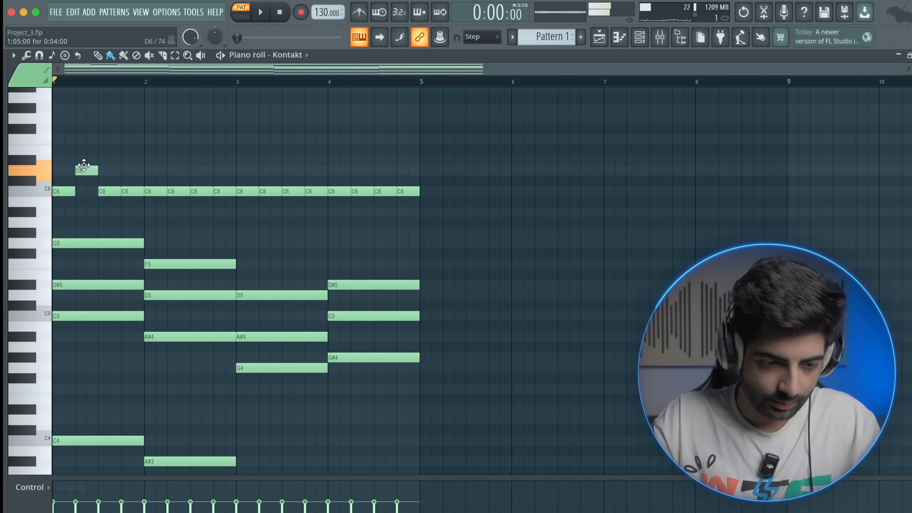
key(space)
key(space)
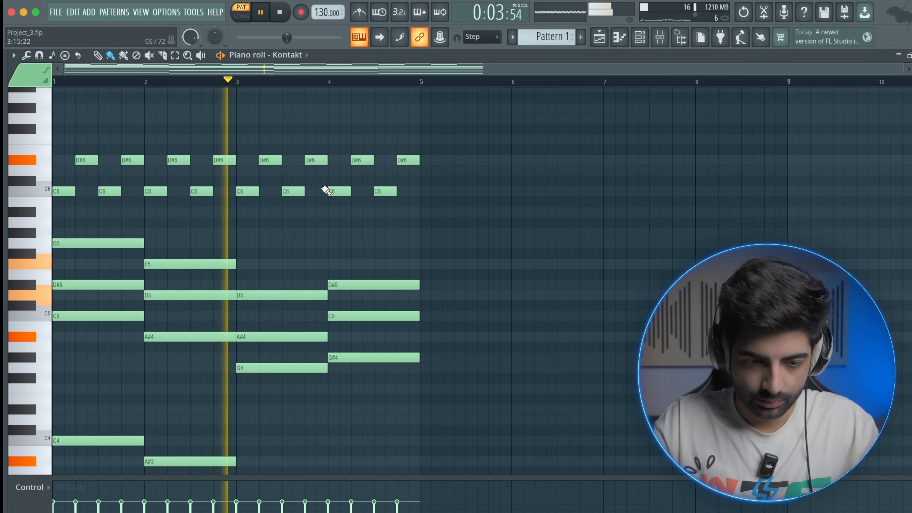
scroll(325, 190, down, 1)
scroll(327, 190, up, 1)
scroll(326, 191, down, 2)
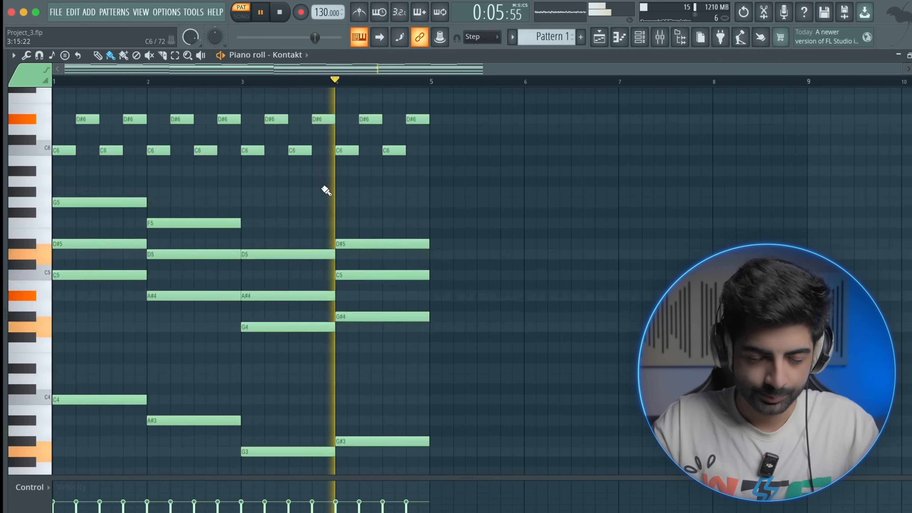
Raise the C6 on bar 1's third beat to F6 and play the melody.
scroll(326, 190, up, 4)
scroll(326, 191, up, 1)
scroll(326, 191, down, 2)
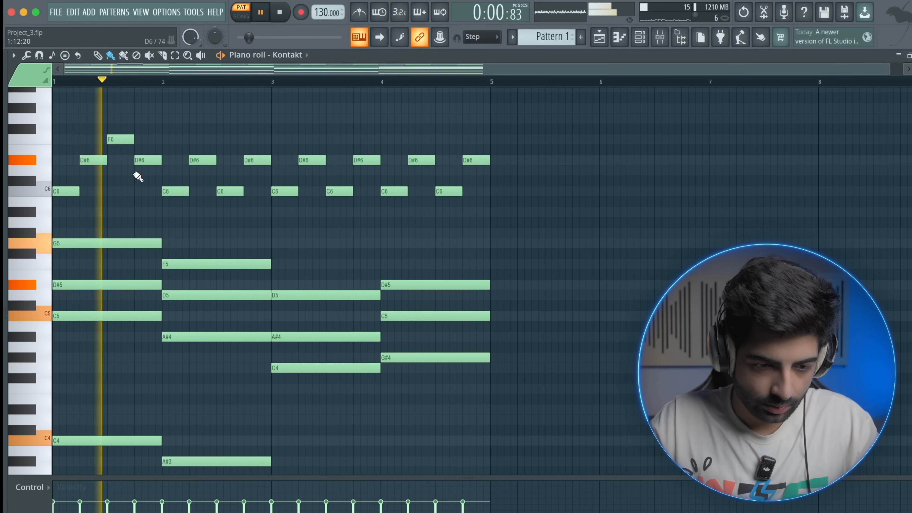
key(space)
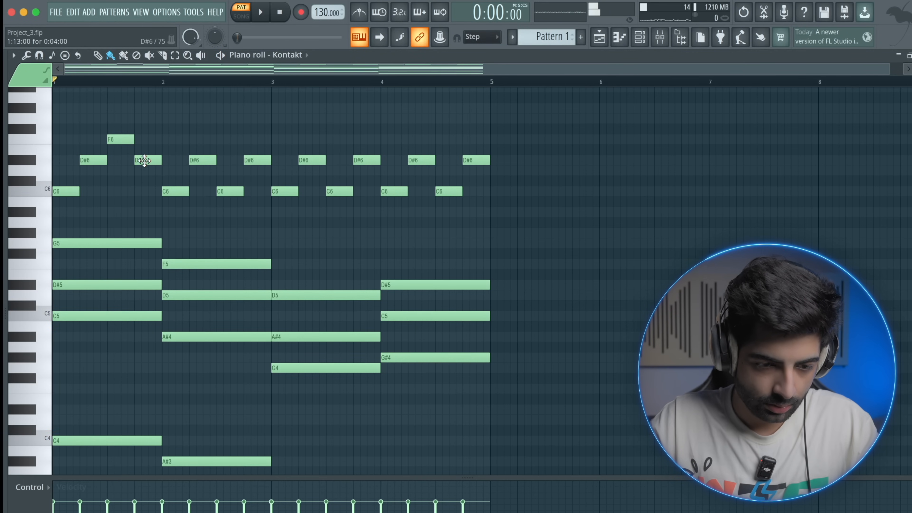
Try the melody without the D#6 on bar 1's fourth beat, and put the note back.
right_click(144, 160)
key(space)
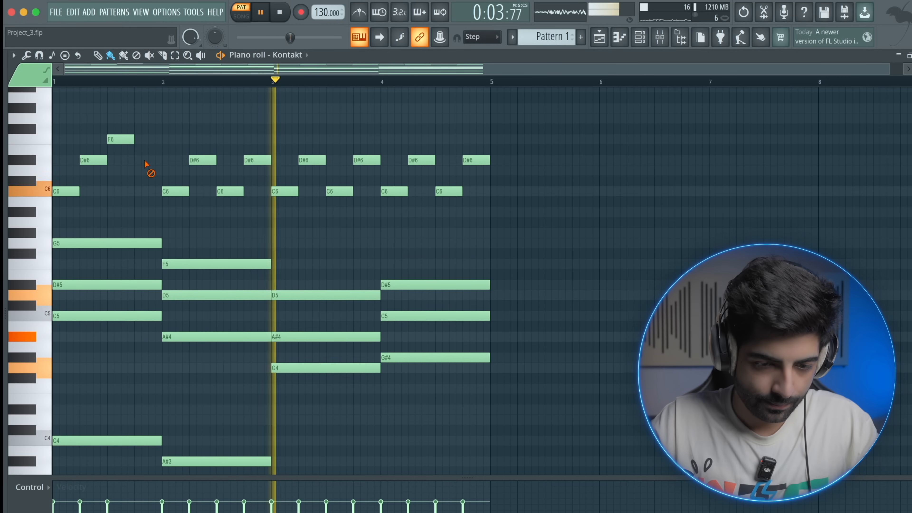
key(space)
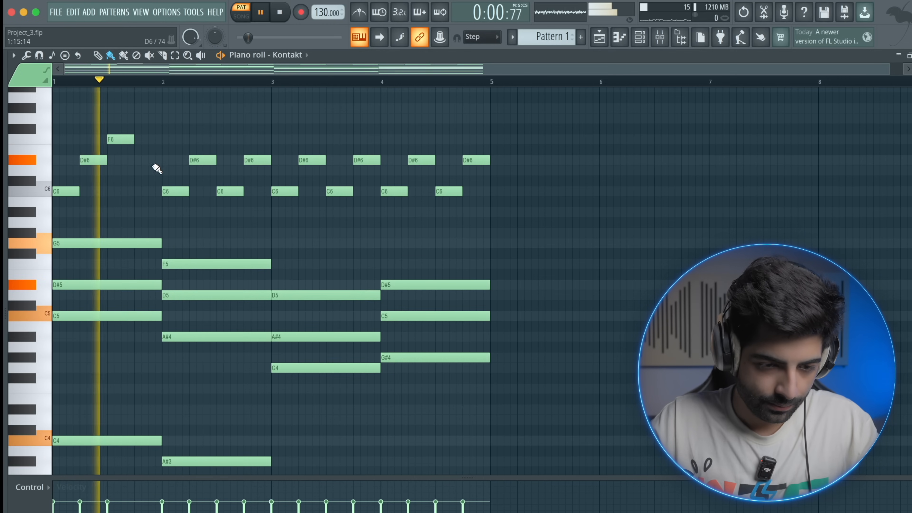
click(145, 160)
key(space)
drag(153, 161, 144, 160)
key(space)
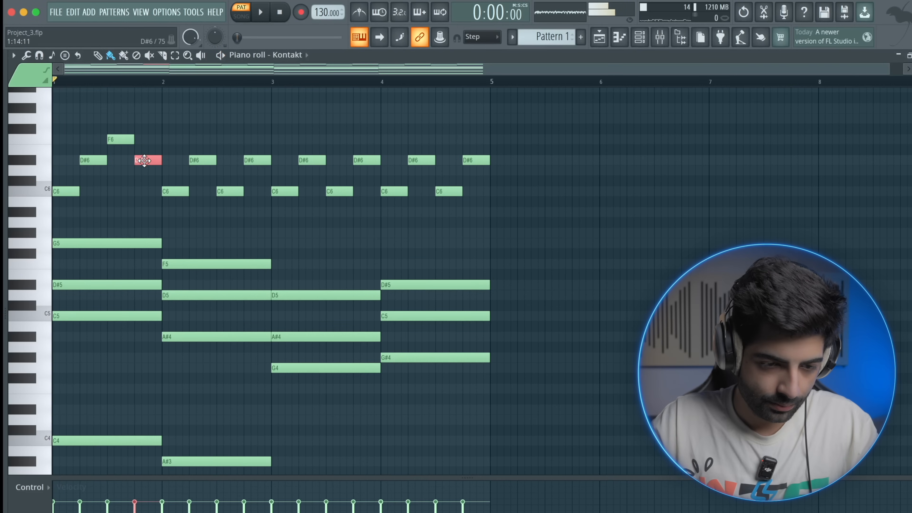
Play the melody, highlighting its notes in bars 1 and 2, and clear the selection.
key(space)
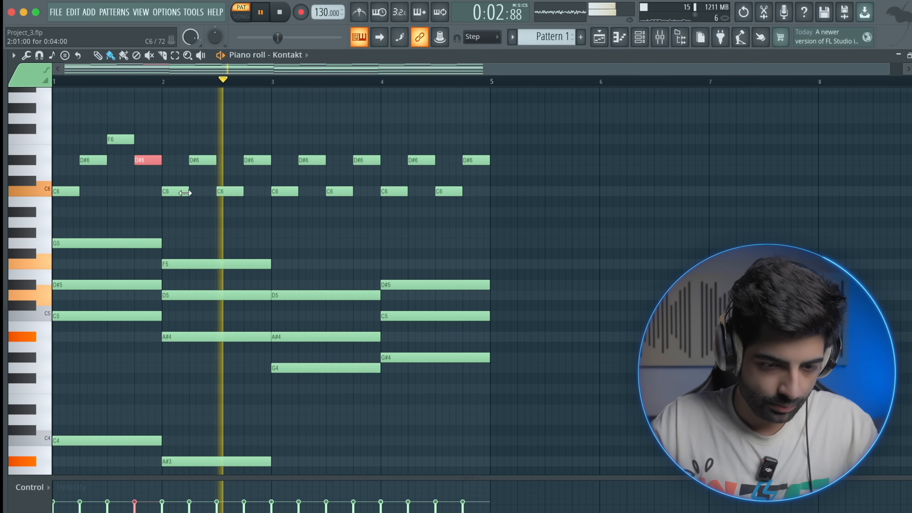
key(space)
drag(263, 119, 51, 224)
key(space)
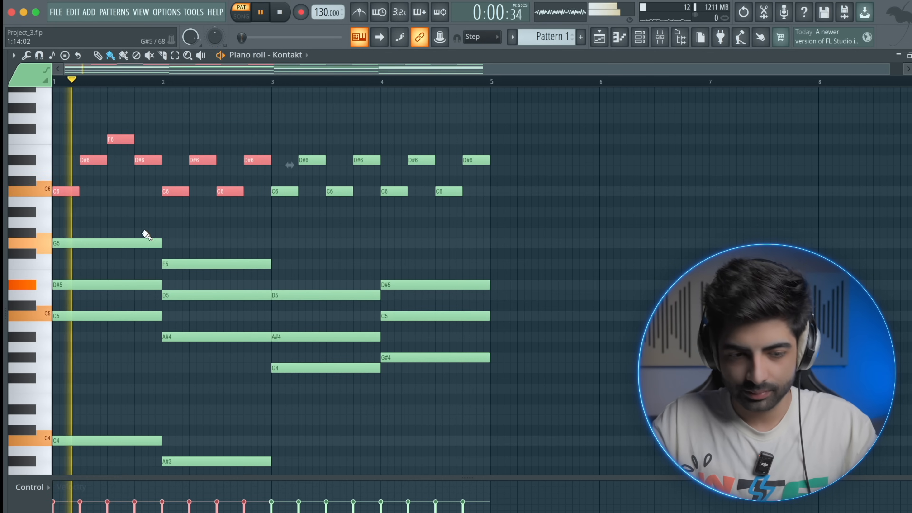
super+click(223, 227)
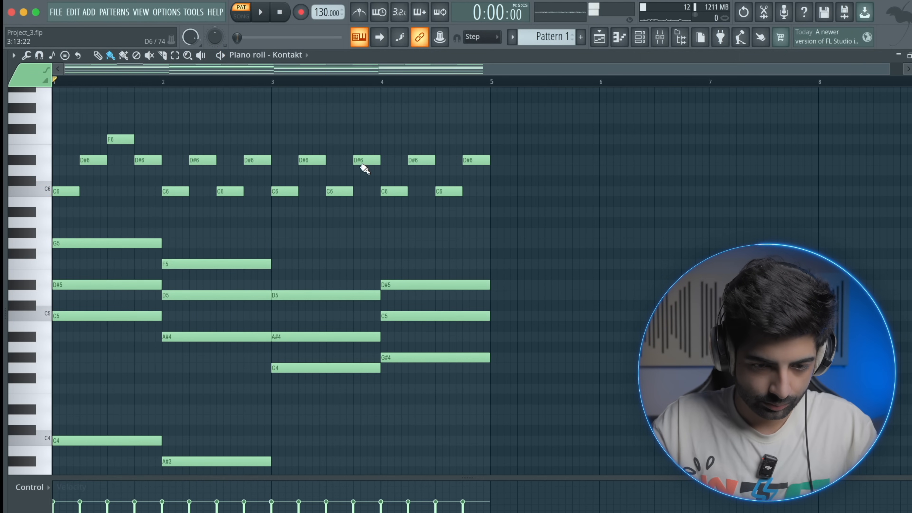
Lower bar 3's second-beat melody note to D6 and its fourth-beat note to A#5, and play the melody.
drag(363, 160, 363, 171)
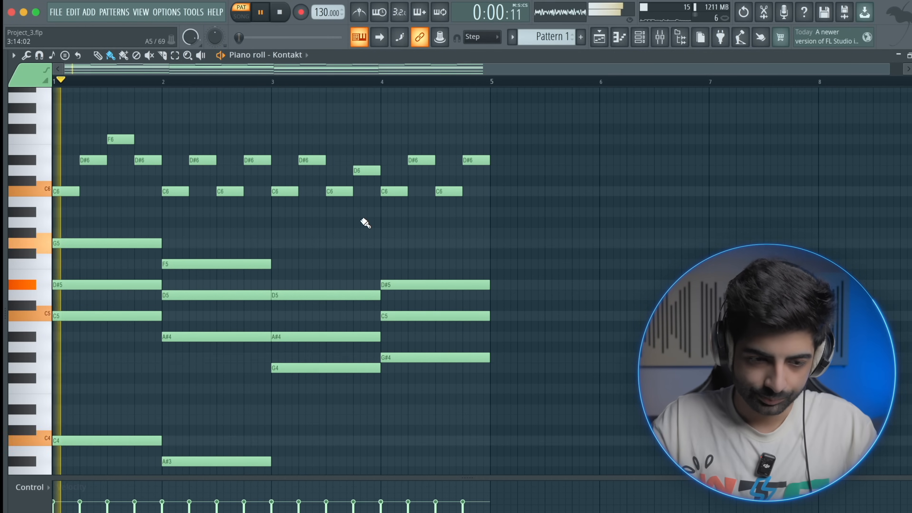
ctrl+scroll(287, 243, down, 1)
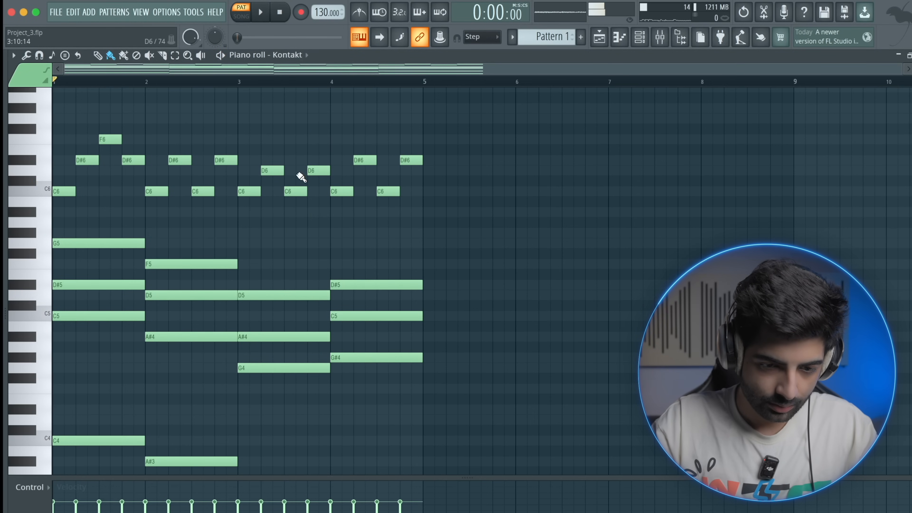
key(space)
scroll(277, 240, down, 2)
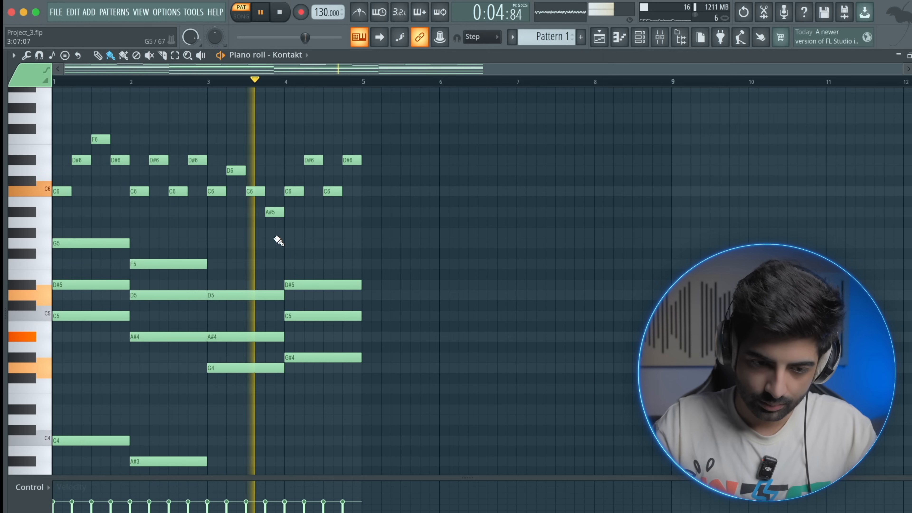
scroll(275, 237, down, 2)
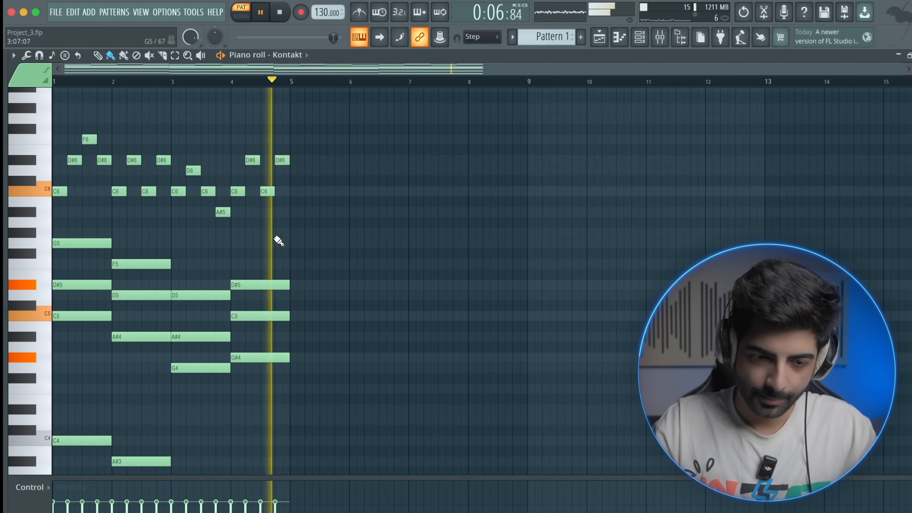
Stop playback, highlight the melody notes of the first two bars, and deselect them.
scroll(148, 223, up, 2)
scroll(152, 228, left, 2)
scroll(153, 228, up, 2)
key(space)
mouse_move(196, 124)
mouse_down()
mouse_move(21, 269)
mouse_move(4, 249)
mouse_up()
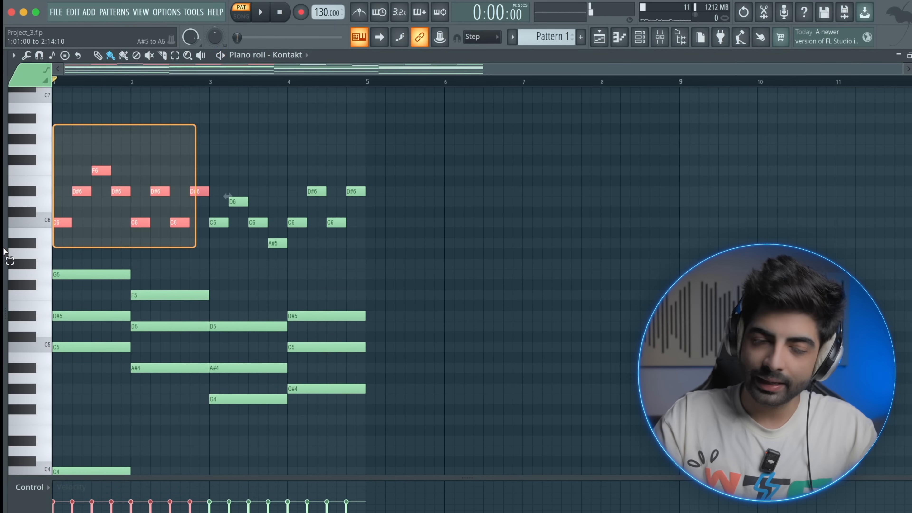
key(F6)
drag(214, 167, 213, 166)
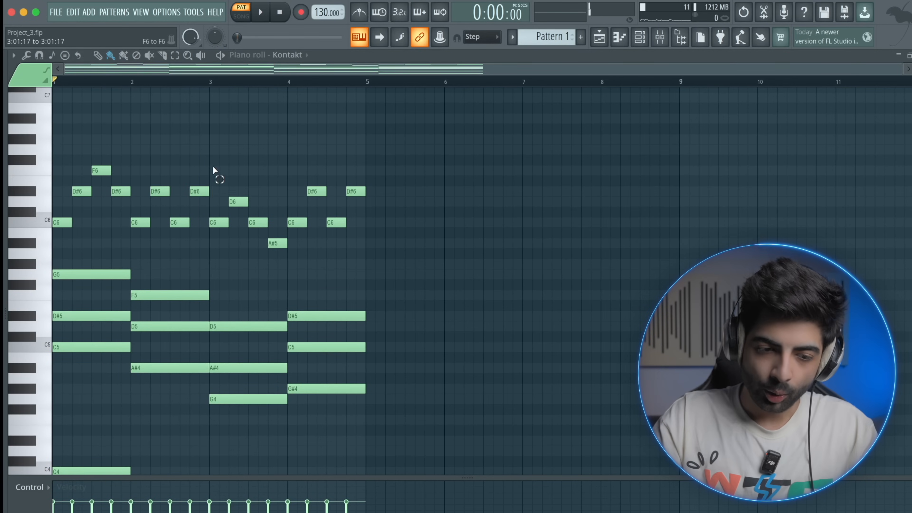
drag(367, 268, 366, 267)
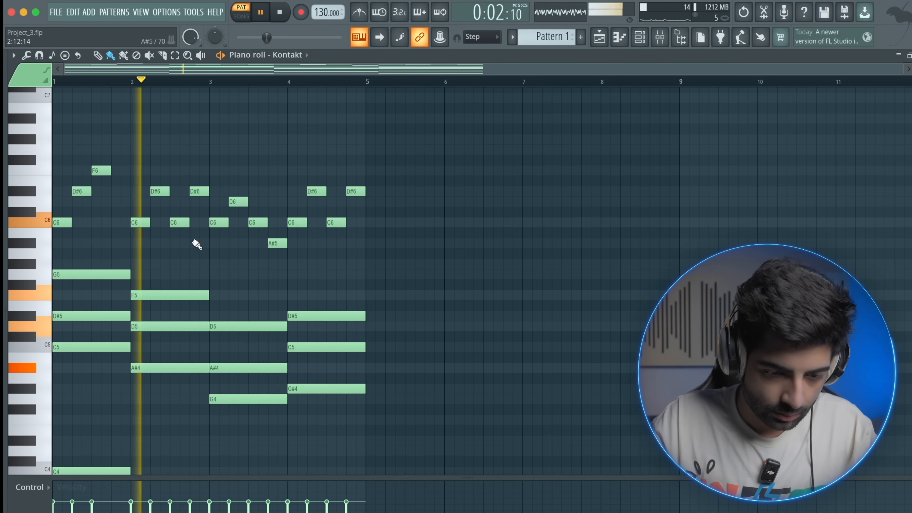
Rework bar 3's melody to C6, D#6 and A#5 with an empty fourth beat, and audition a G6 on bar 1's fourth beat.
right_click(273, 241)
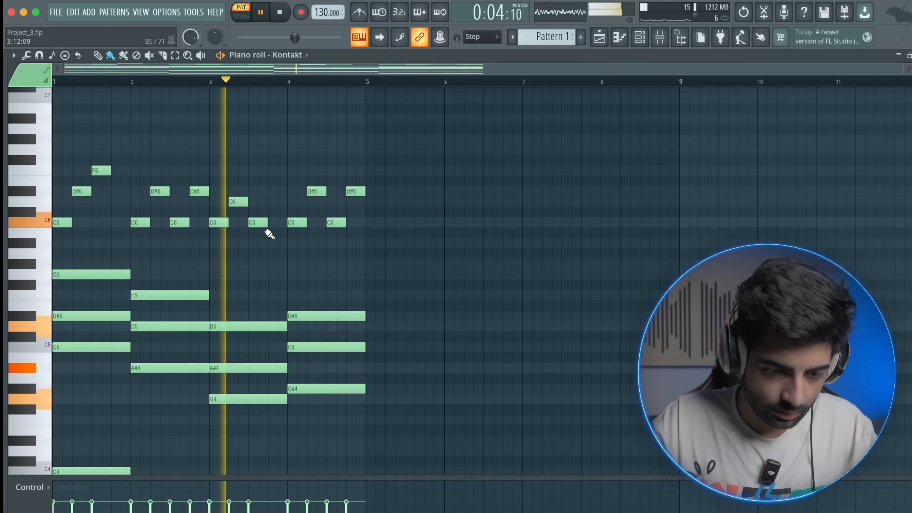
key(space)
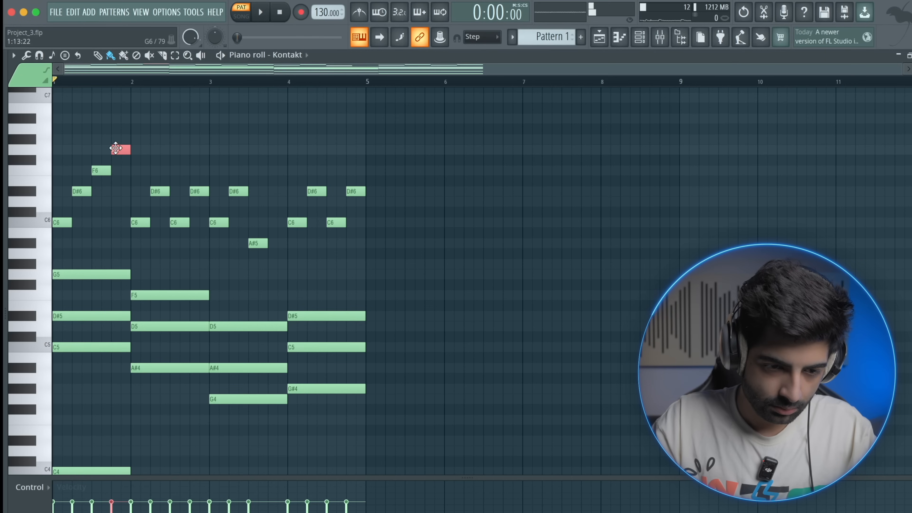
key(space)
key(space)
key(space)
key(space)
key(space)
Try starting bar 1's first C6 two steps late, listen to the melody, and undo the change.
scroll(80, 206, up, 3)
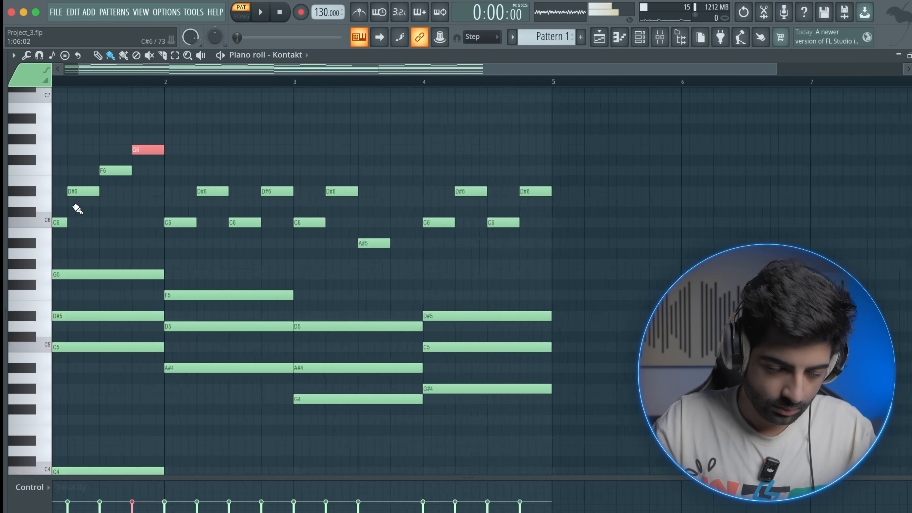
scroll(80, 208, up, 2)
scroll(80, 208, left, 1)
drag(70, 253, 85, 252)
key(space)
key(space)
key(space)
key(space)
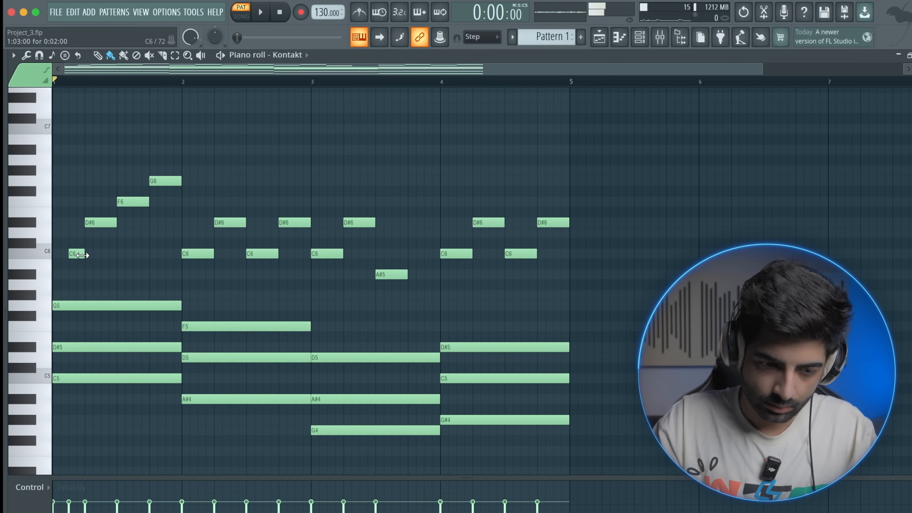
key(space)
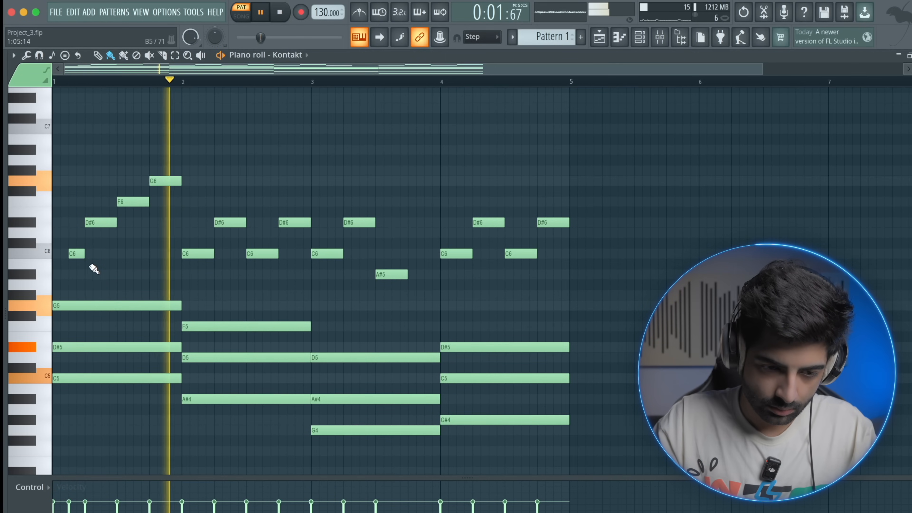
key(ctrl+z)
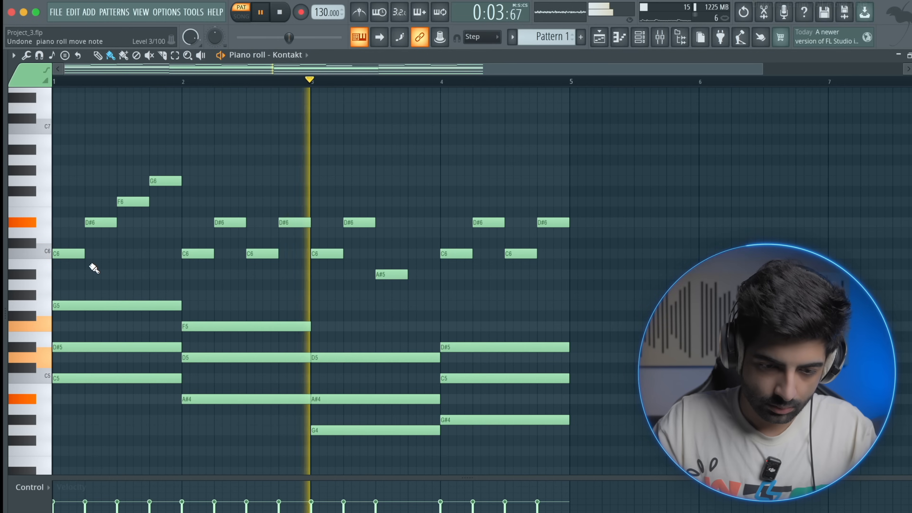
key(space)
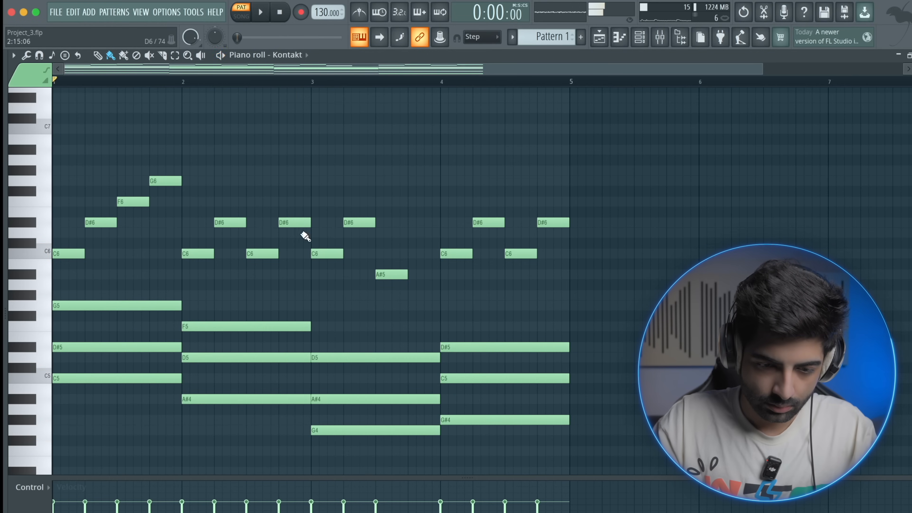
Add a one-beat G5 on bar 3's fourth beat, delete the stray F#5 beside it, and play the melody through.
key(space)
click(413, 295)
click(434, 316)
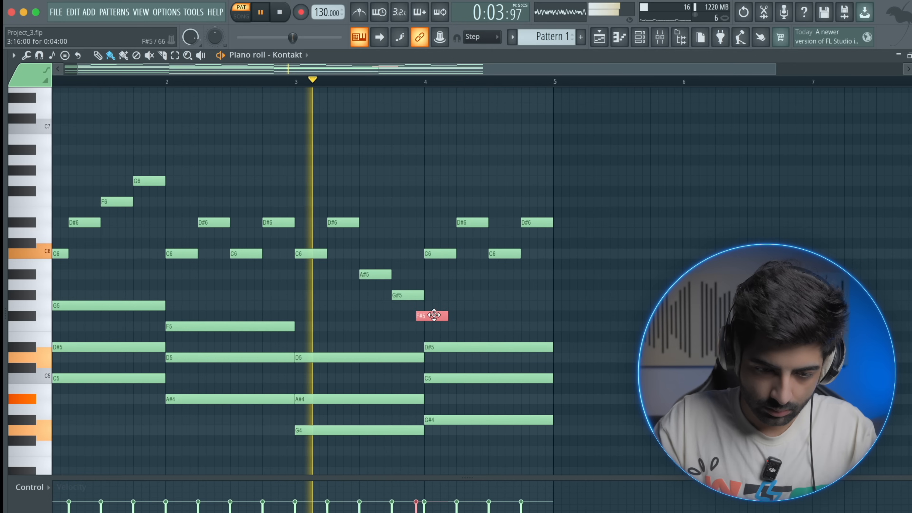
right_click(434, 316)
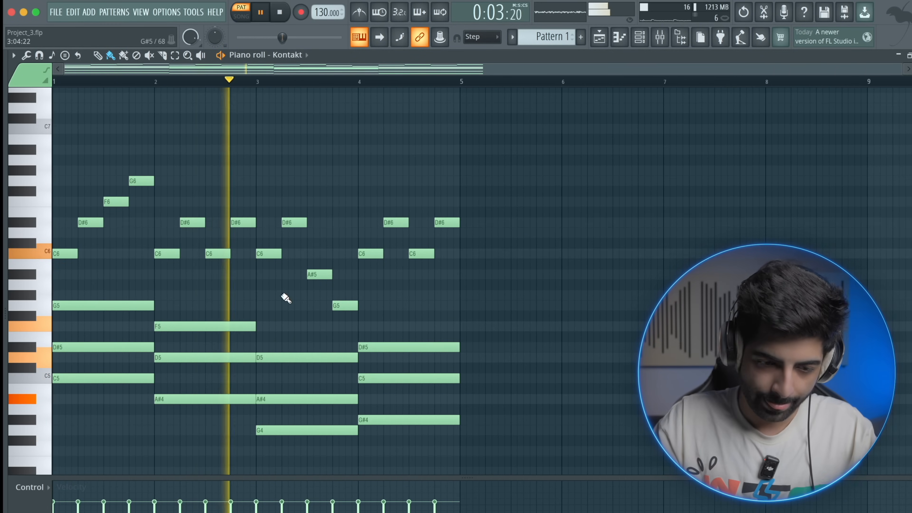
scroll(285, 300, down, 2)
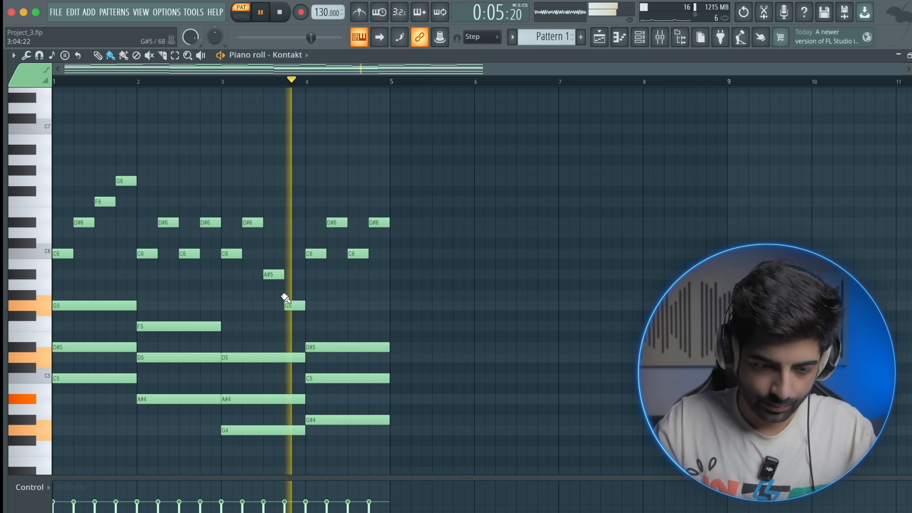
scroll(285, 299, down, 2)
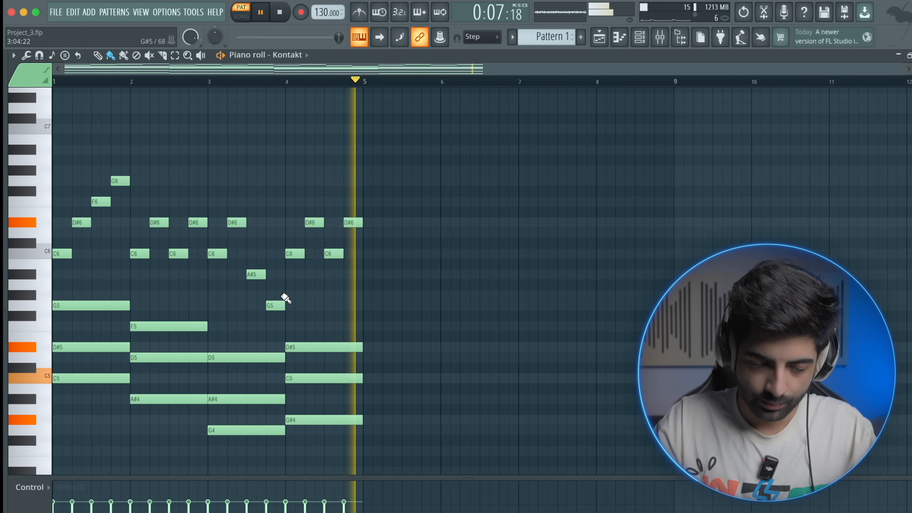
scroll(176, 291, up, 1)
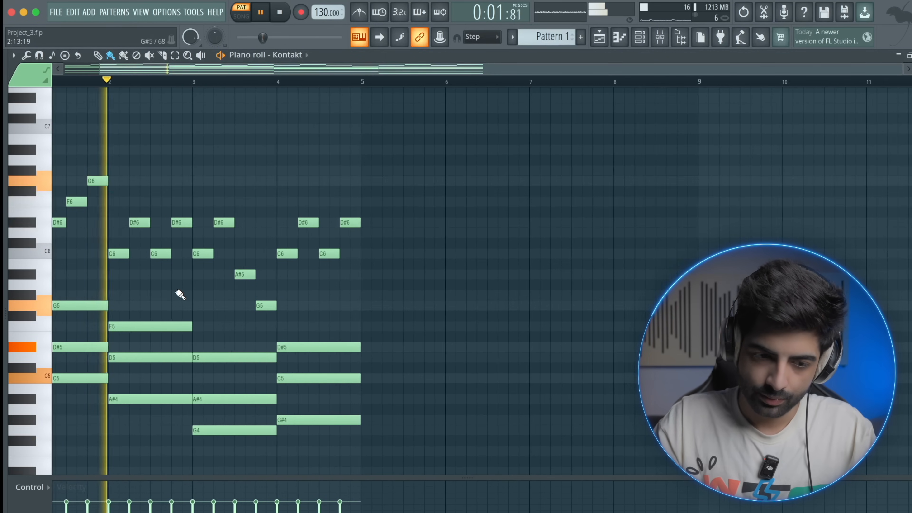
scroll(176, 290, up, 1)
scroll(176, 290, up, 1)
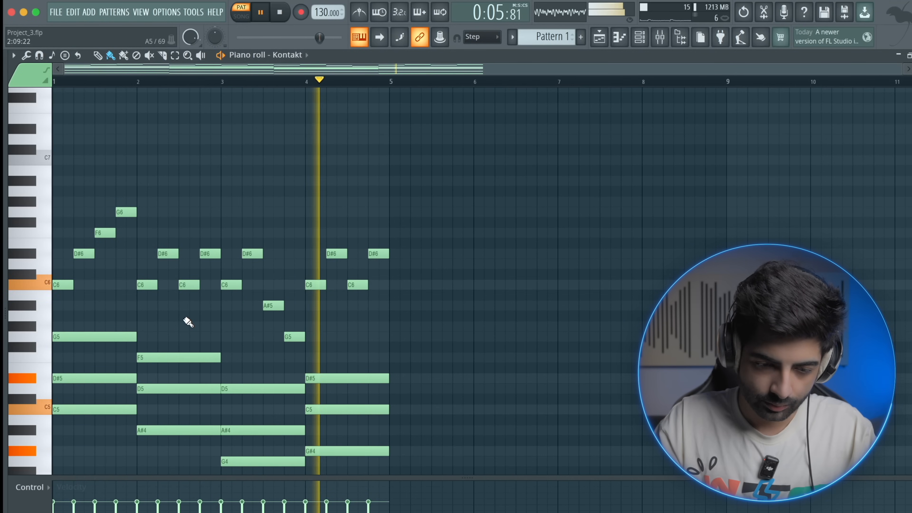
key(space)
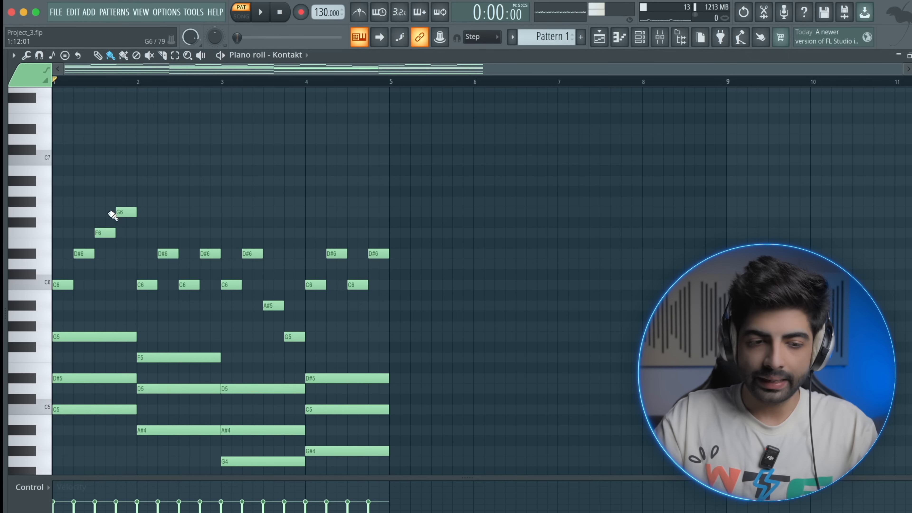
Highlight the melody of bars 1–2 and bars 3–4, and play it with bar 1's G6 removed.
drag(59, 186, 217, 332)
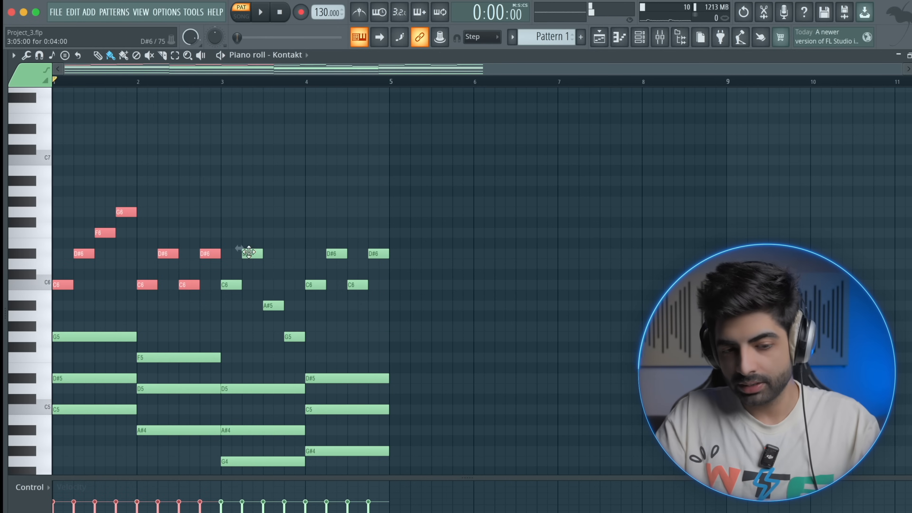
drag(231, 219, 388, 351)
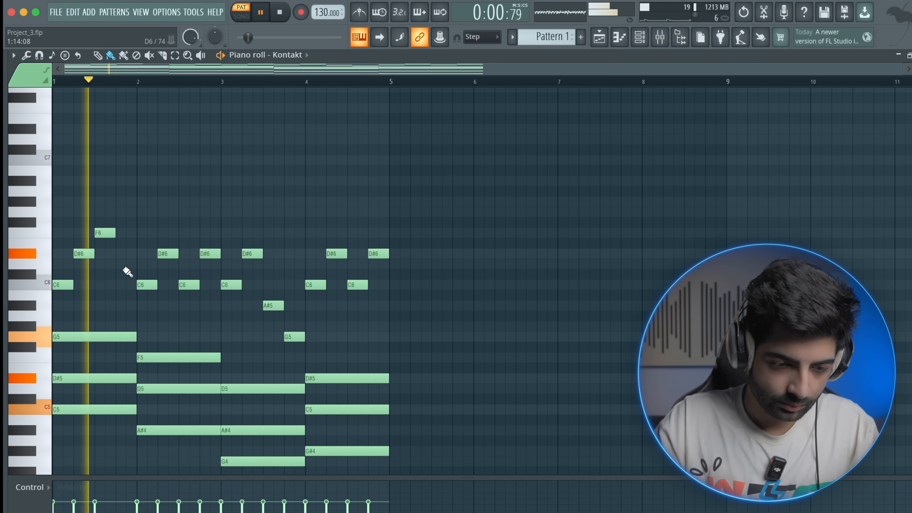
key(space)
Shorten bar 1's C6 and D#6 to three steps and its F6 to two, place them back to back, and play them.
scroll(102, 256, up, 3)
scroll(97, 256, down, 1)
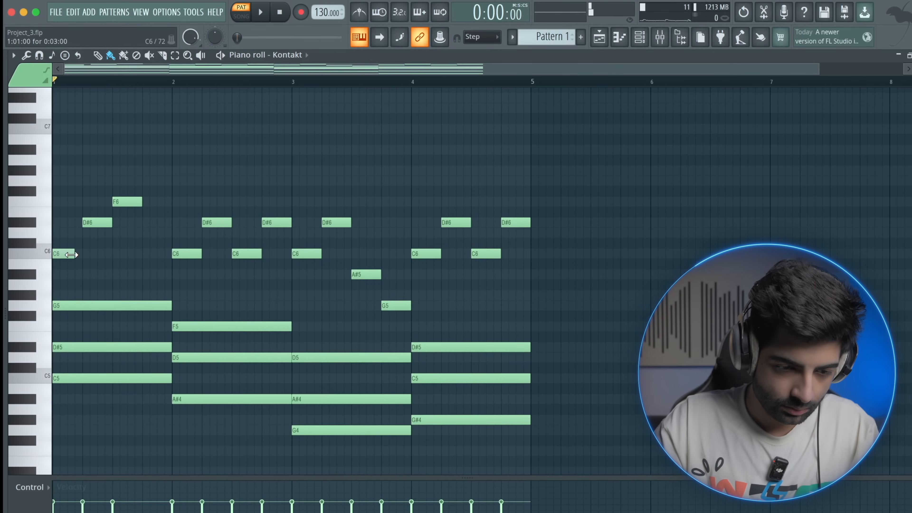
drag(88, 224, 116, 204)
key(space)
key(space)
key(space)
key(space)
key(space)
key(space)
key(space)
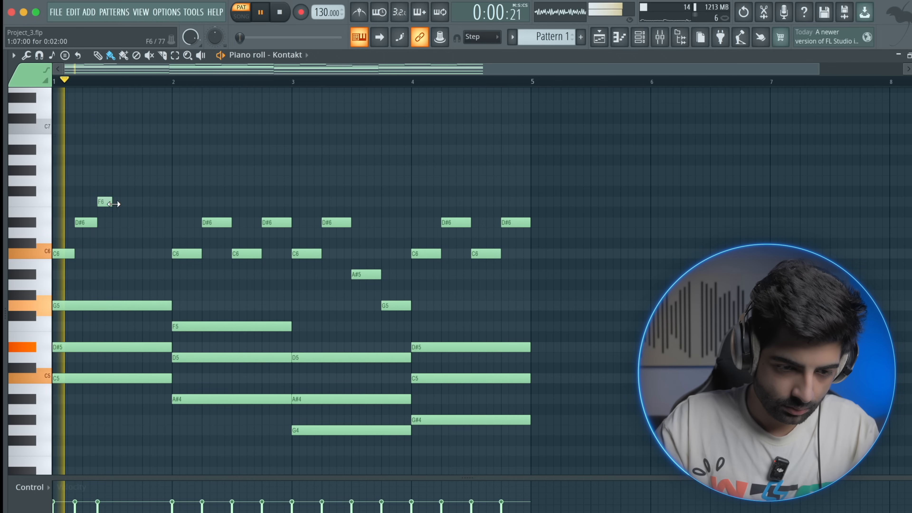
key(space)
Fill the rest of bar 1's melody with two-step notes D#6, F6, D#6 and D6, and play it.
click(113, 223)
key(space)
click(130, 202)
click(145, 223)
key(space)
click(163, 233)
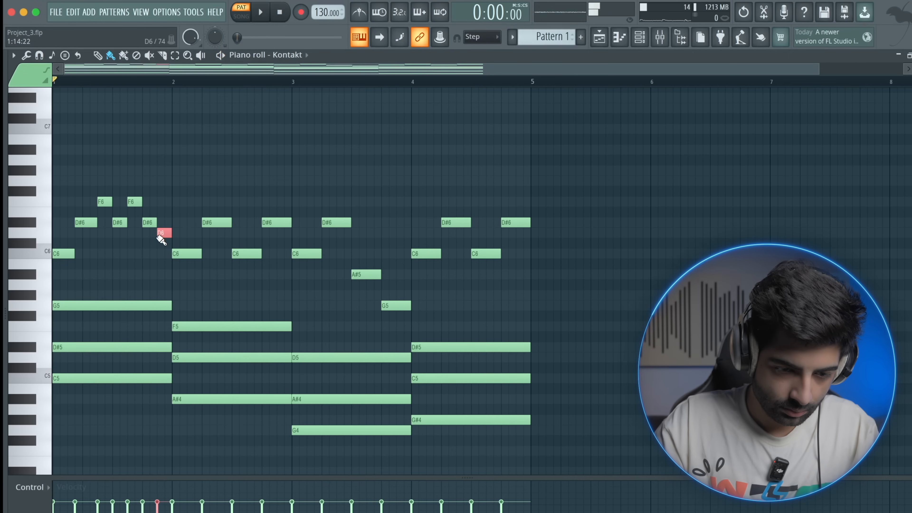
key(space)
key(space)
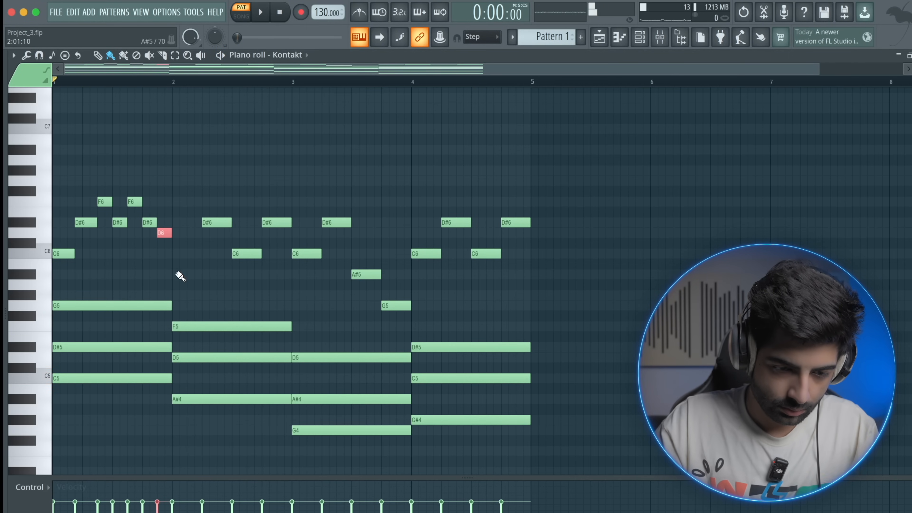
Replace the melody note at the start of bar 2 with a three-step A#5 and play the result.
drag(179, 254, 189, 277)
key(space)
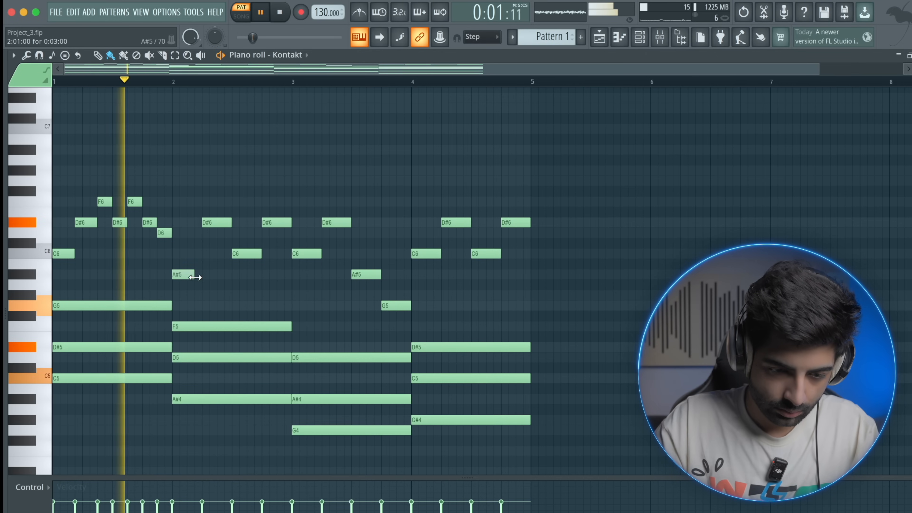
key(space)
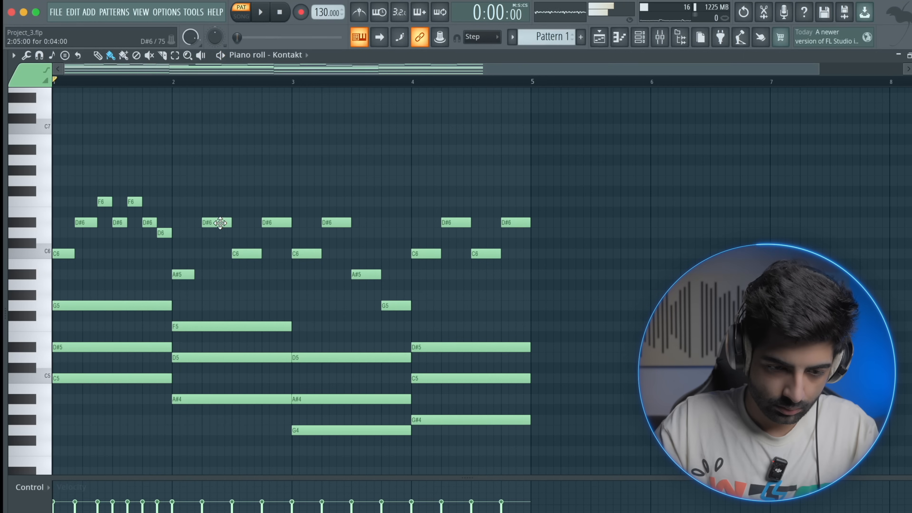
Replace bar 2's second-beat D#6 with a three-step G5 directly after the A#5, and play the melody.
right_click(217, 222)
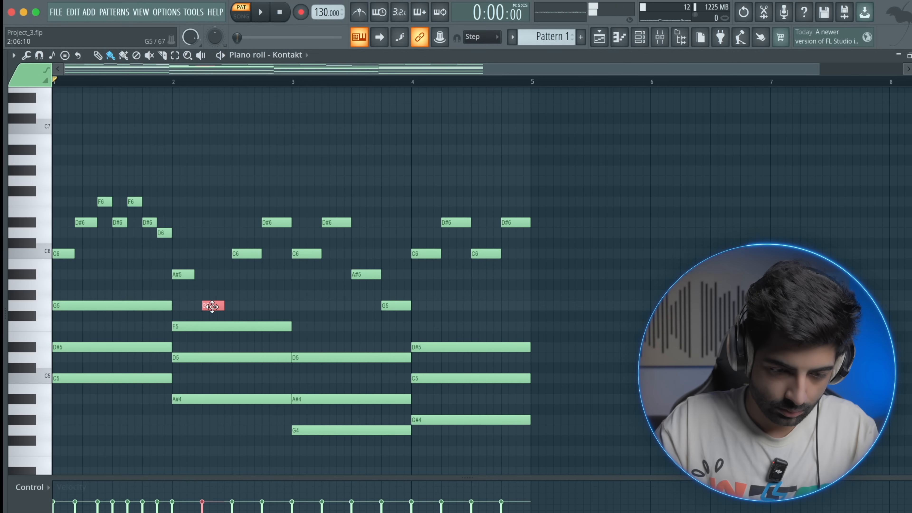
drag(212, 307, 205, 305)
key(space)
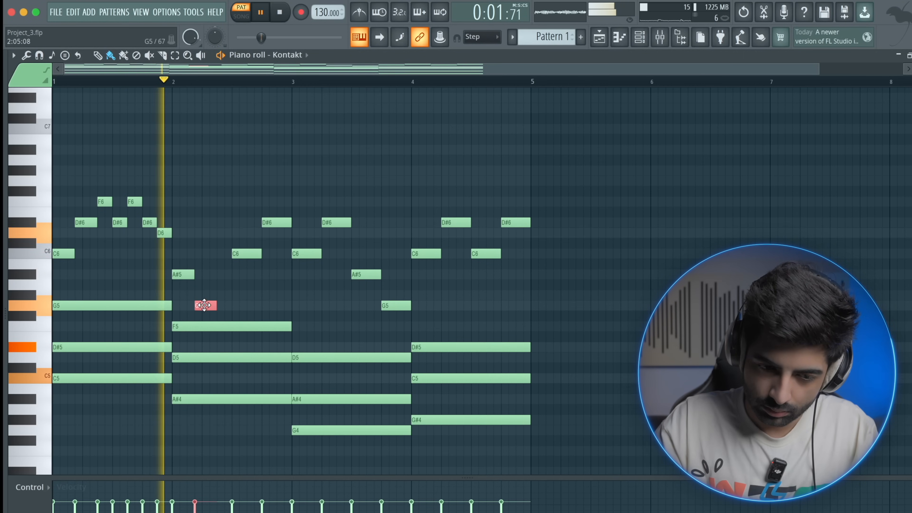
key(space)
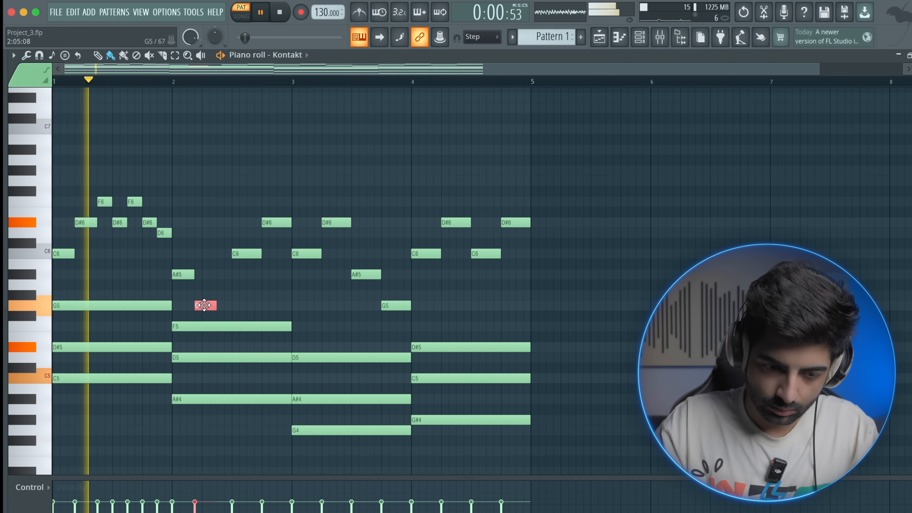
key(space)
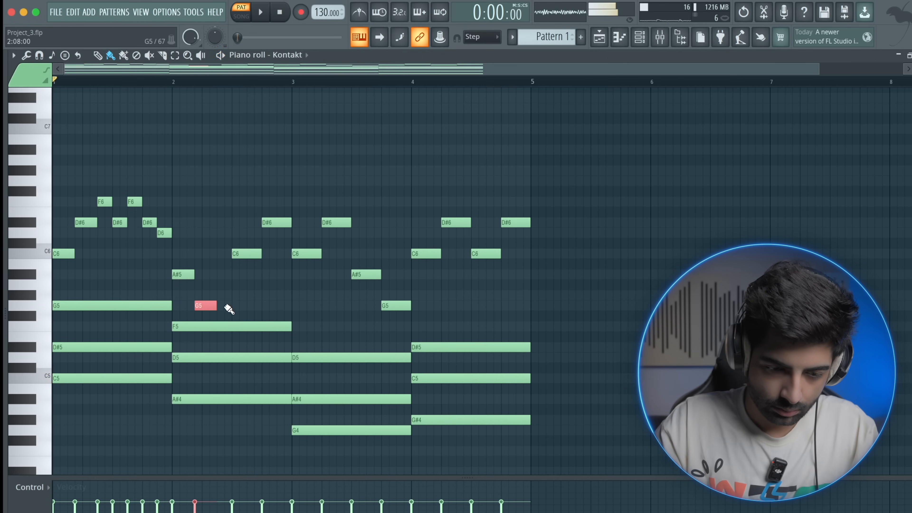
Delete the remaining C6 and D#6 from beats 3 and 4 of bar 2's melody, and listen to the start.
key(space)
drag(247, 198, 271, 269)
key(Delete)
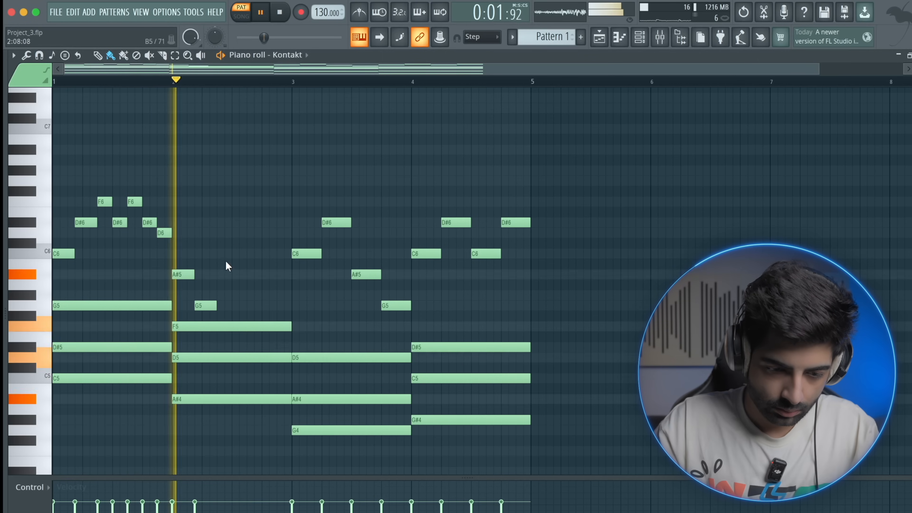
key(space)
click(215, 253)
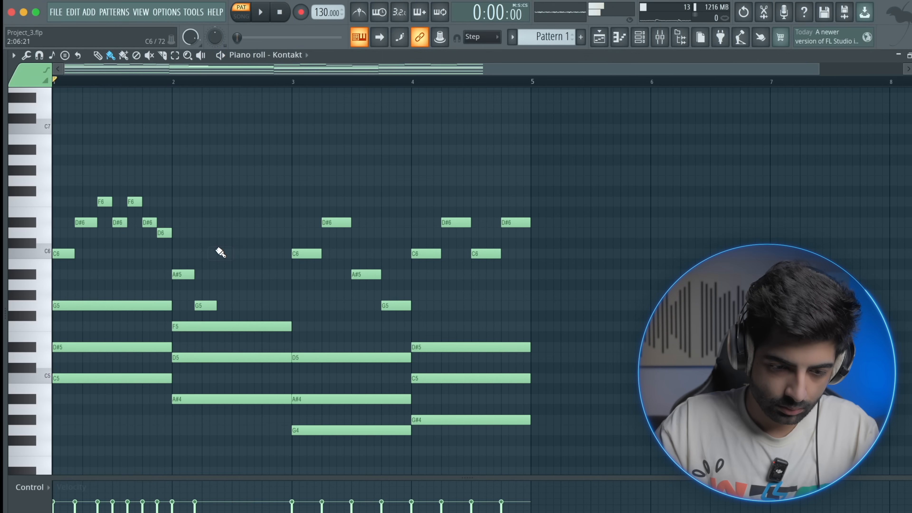
Repeat bar 2's A#5–G5 pattern up to a third A#5, end the bar with a two-step D6, and play it.
drag(191, 312, 188, 309)
key(ctrl+b)
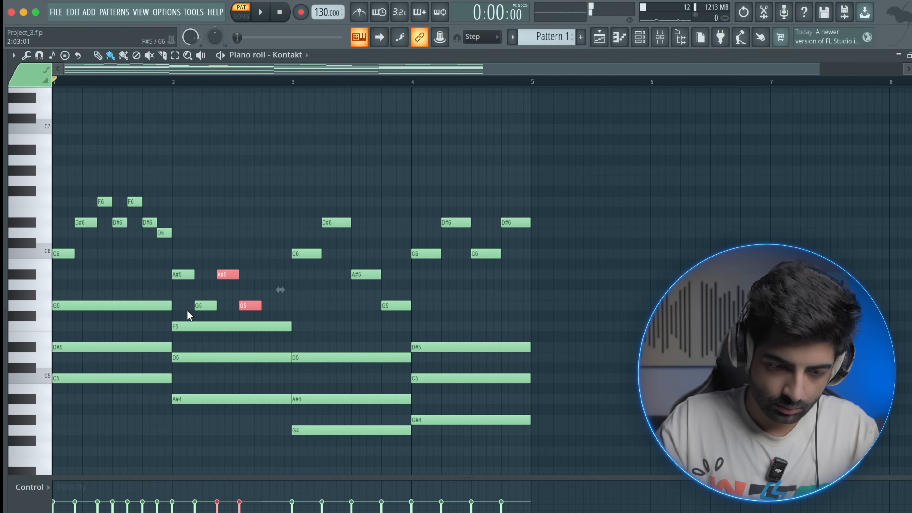
key(ctrl+b)
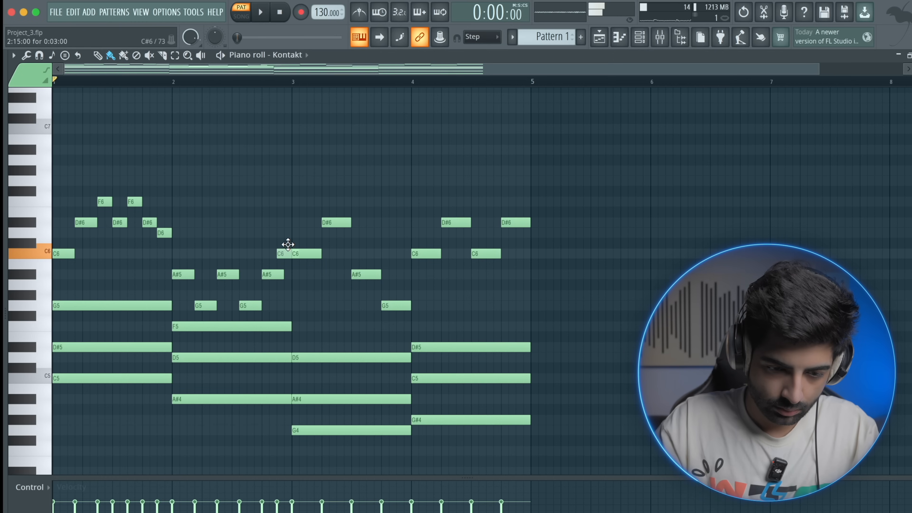
drag(297, 231, 290, 231)
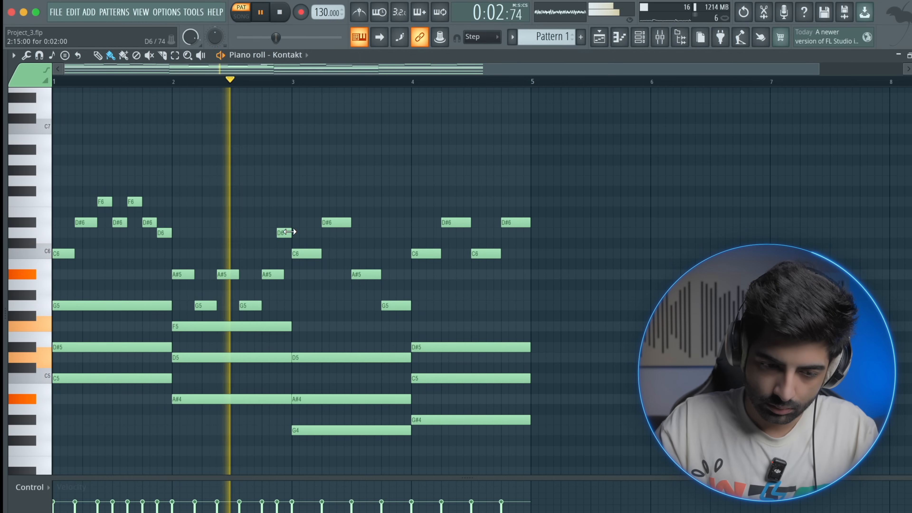
key(space)
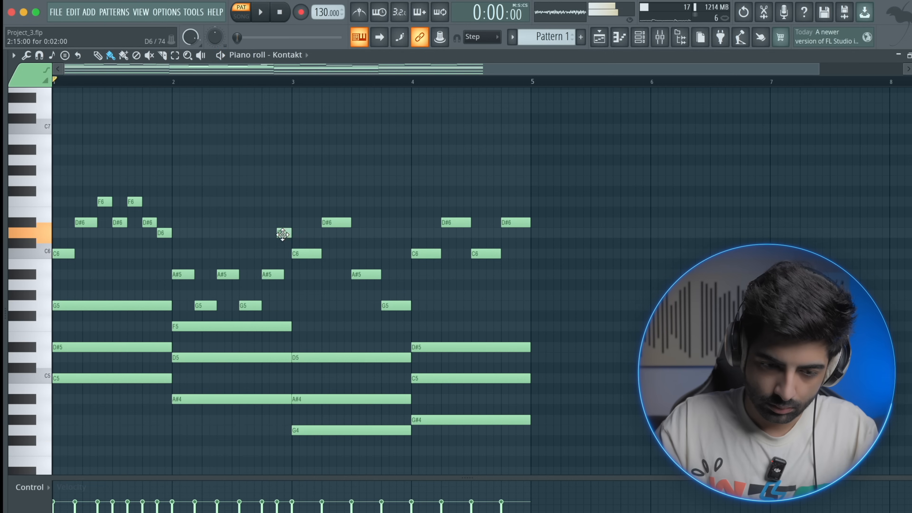
Lower bar 2's last melody note to C6, delete the melody notes in bars 3 and 4, and play the result.
drag(292, 207, 543, 310)
key(Delete)
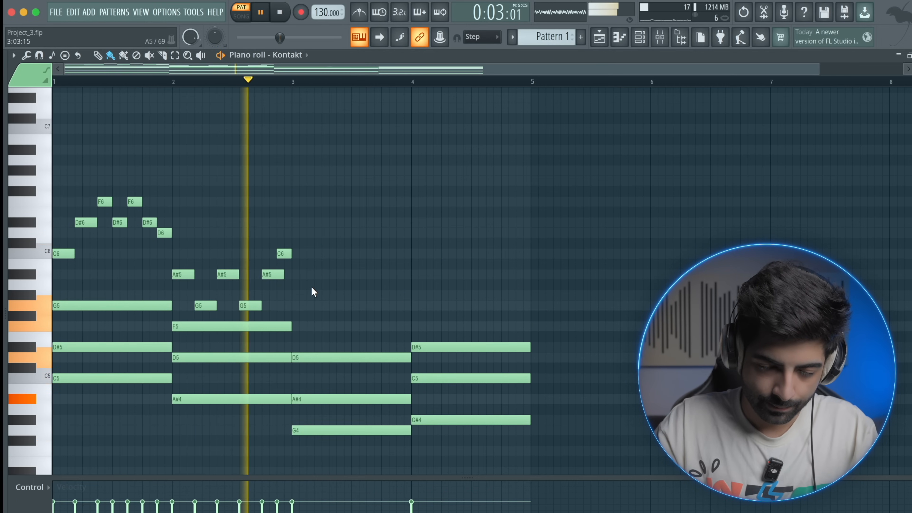
key(space)
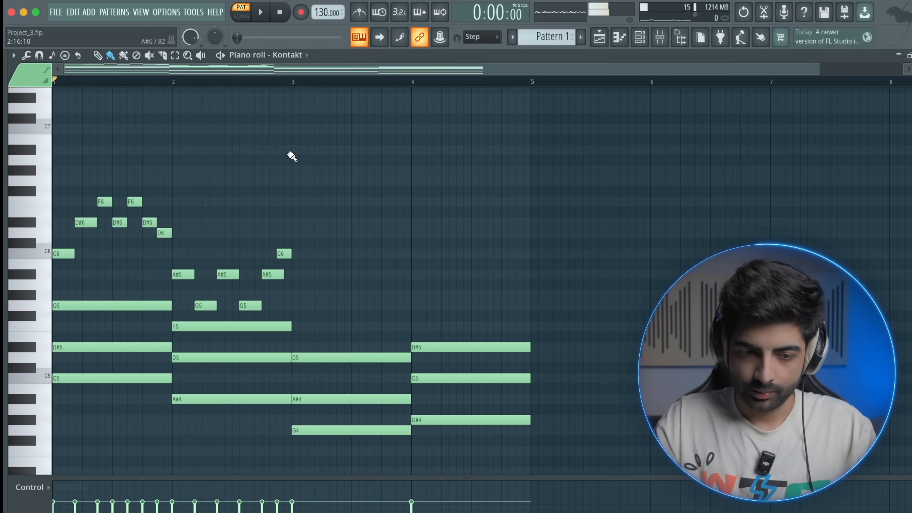
Copy the whole two-bar melody from bars 1 and 2 into bars 3 and 4, and play it.
drag(225, 213, 43, 283)
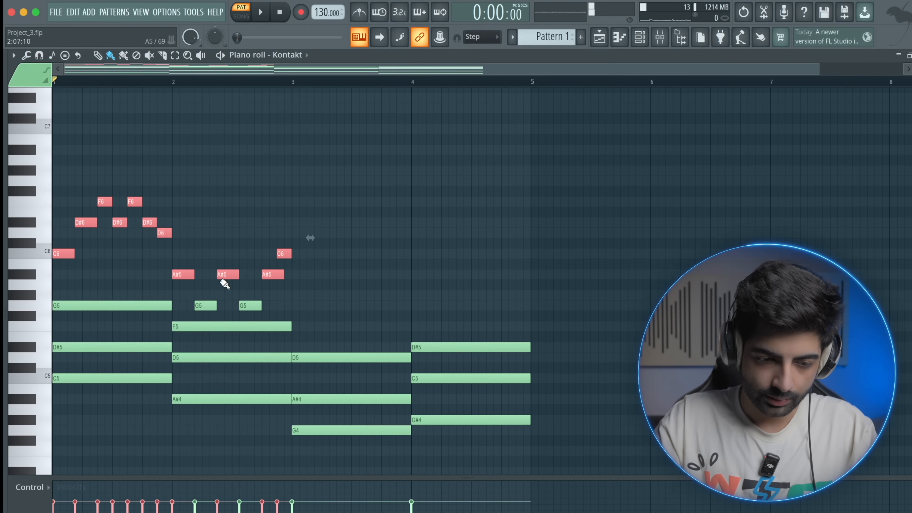
key(ctrl+b)
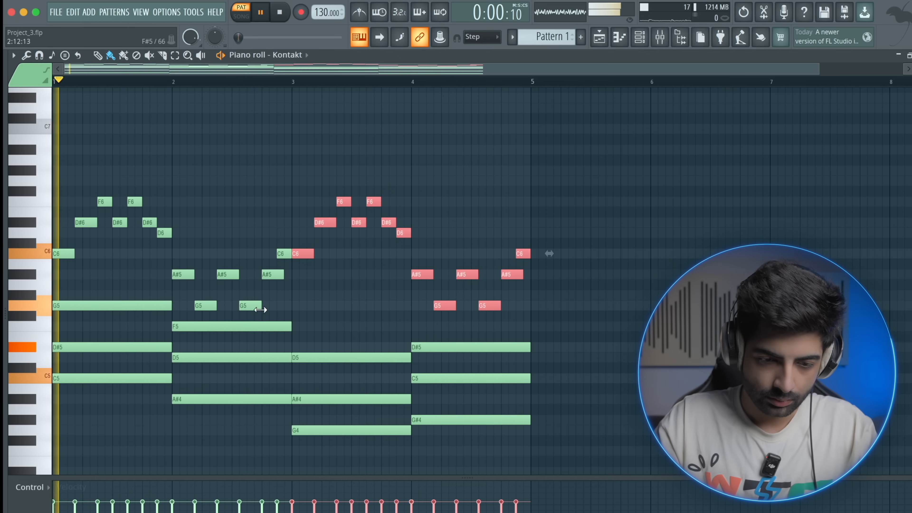
key(ctrl+d)
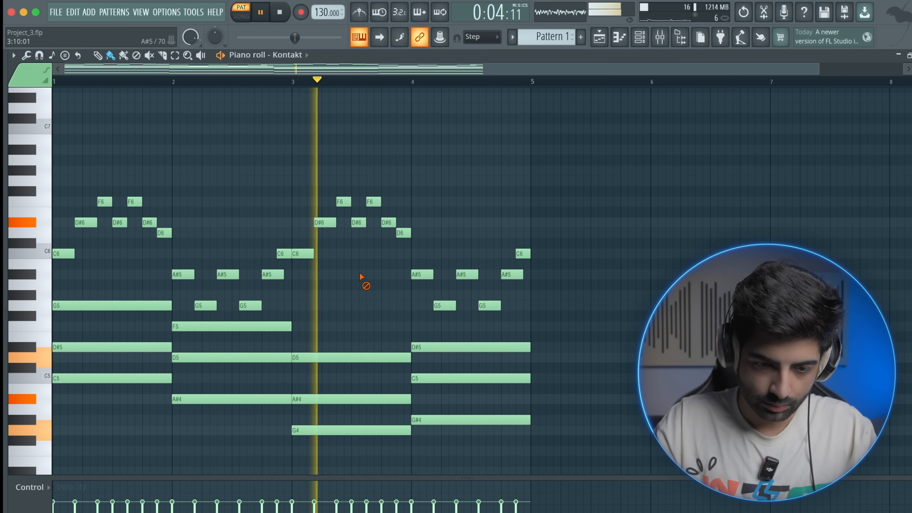
Raise the D#6 between bar 3's two F6 notes to G6, and play the melody.
key(space)
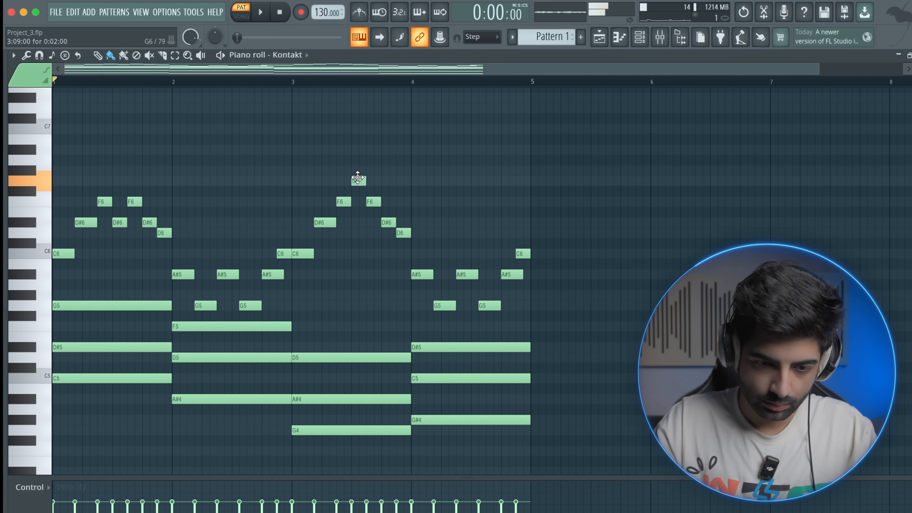
key(space)
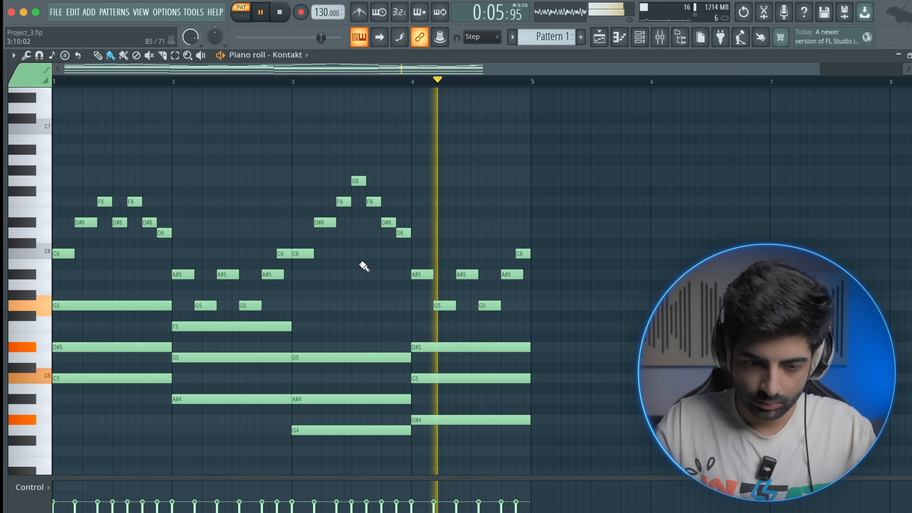
ctrl+scroll(363, 266, down, 1)
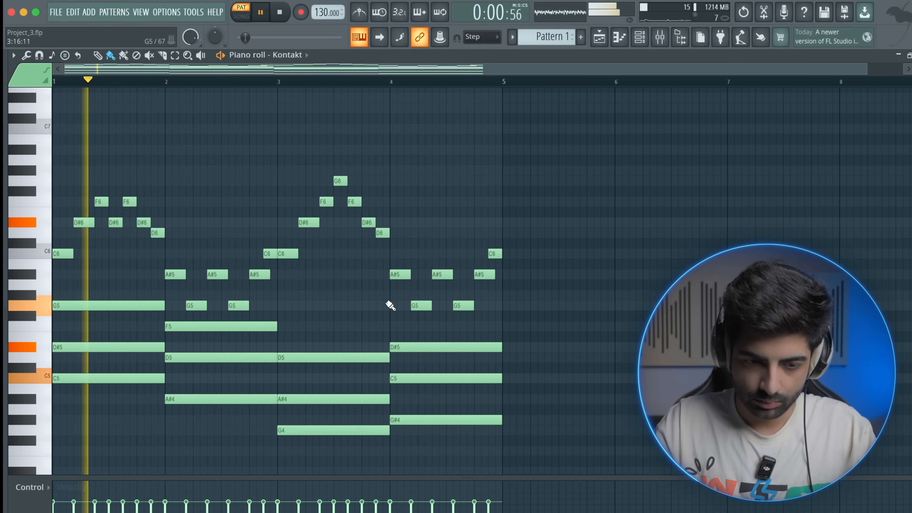
ctrl+scroll(305, 305, down, 1)
key(space)
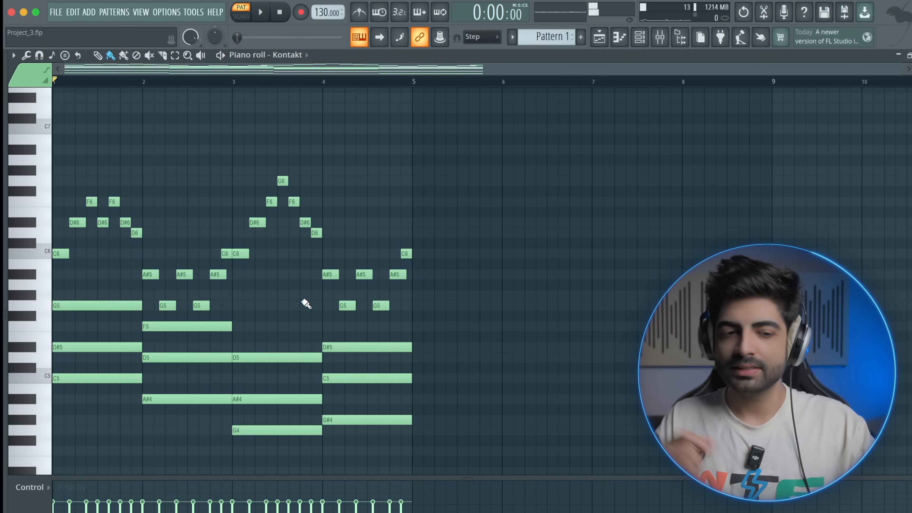
Mark the melody phrases bar by bar to examine how the four bars' patterns relate.
drag(138, 169, 39, 287)
drag(140, 188, 191, 265)
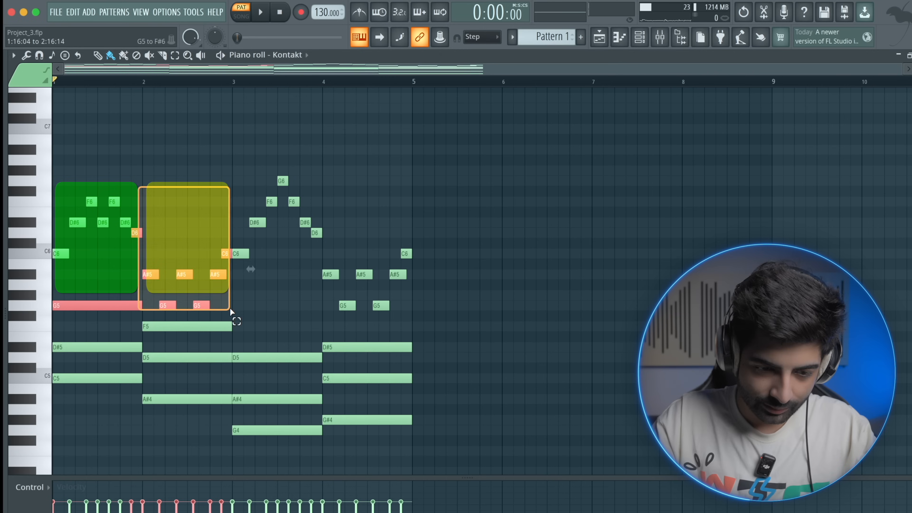
drag(229, 307, 230, 308)
drag(239, 146, 287, 267)
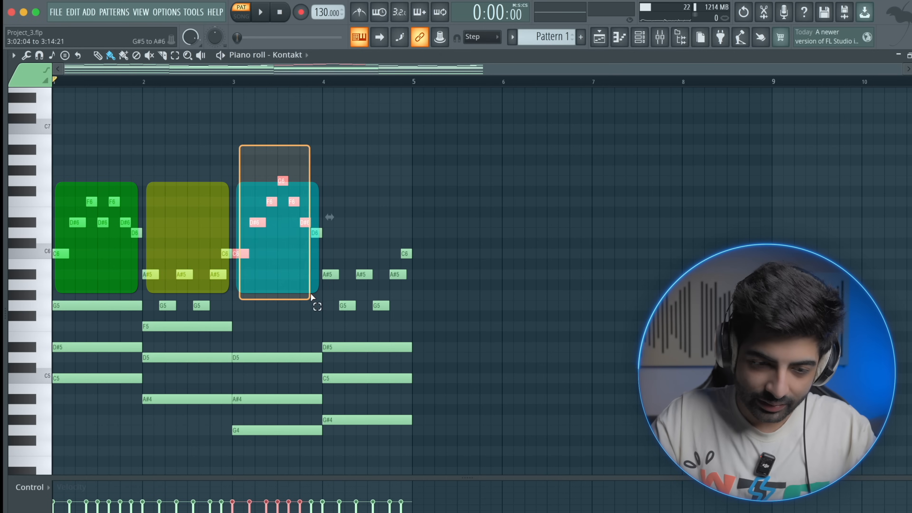
drag(311, 299, 313, 296)
drag(329, 206, 424, 327)
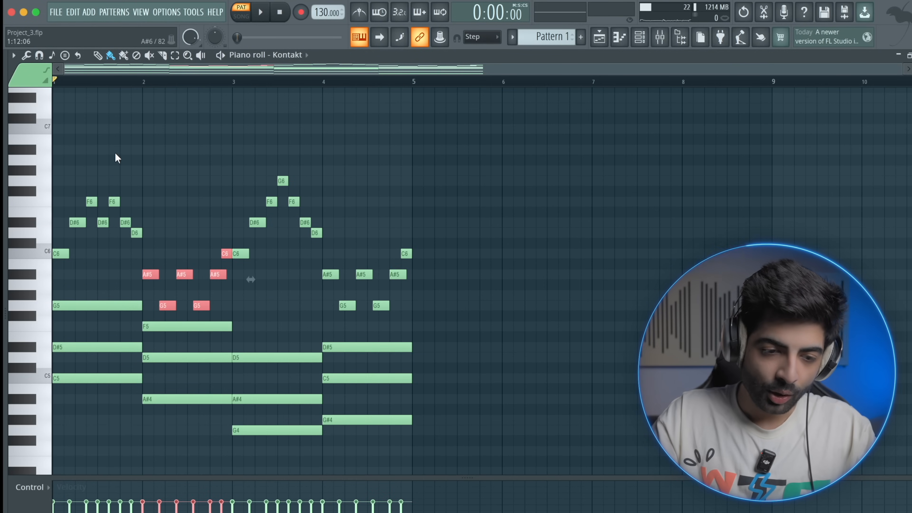
drag(128, 146, 53, 302)
Lower the last melody note of bar 4 to F5, and play the four bars.
drag(285, 242, 317, 286)
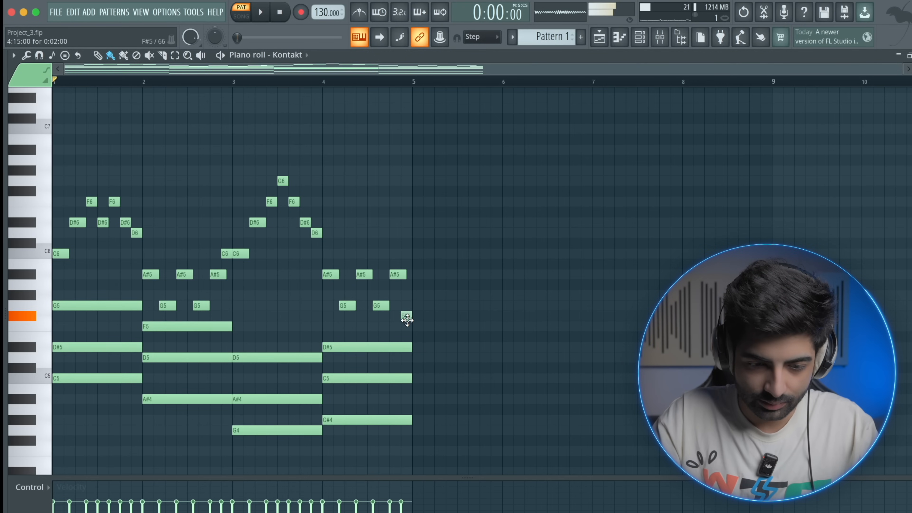
key(space)
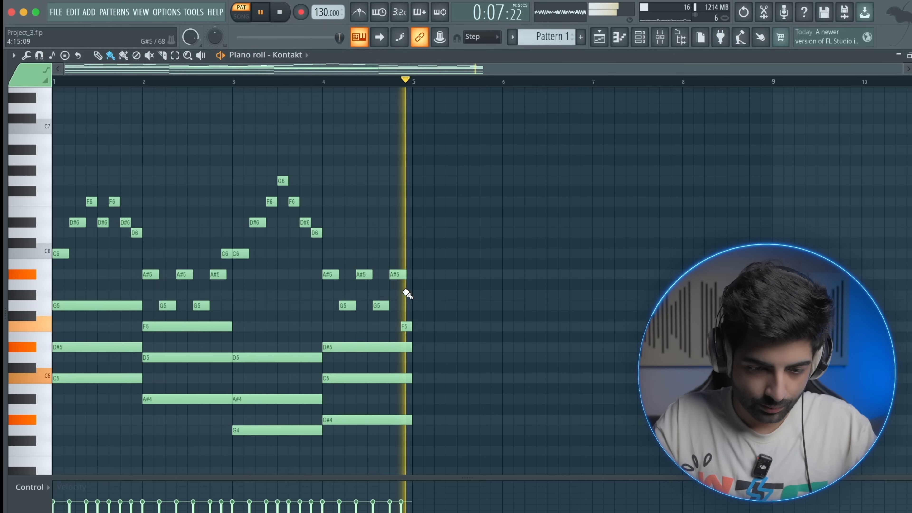
scroll(332, 296, down, 2)
key(space)
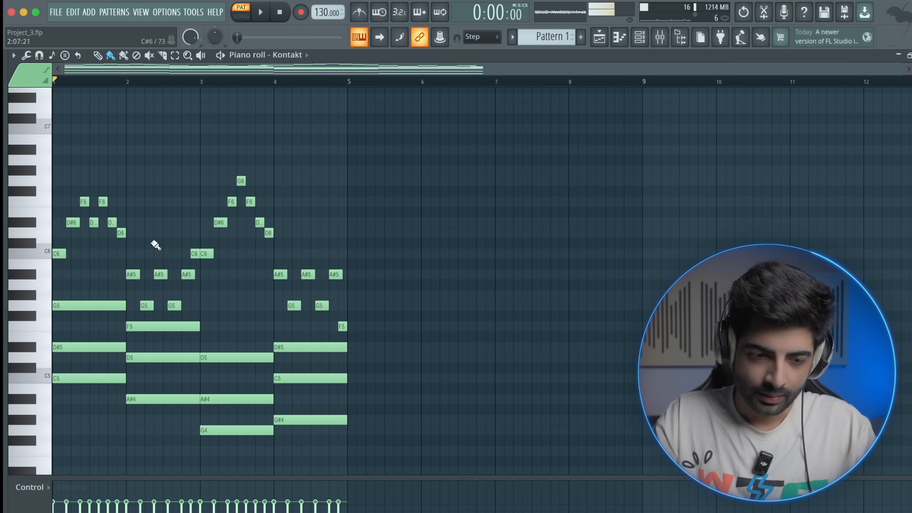
Go through the four melody phrases again, comparing bar 2's phrase and its ending with bar 4's.
drag(116, 169, 38, 285)
drag(191, 312, 191, 313)
drag(267, 289, 267, 288)
drag(292, 239, 366, 335)
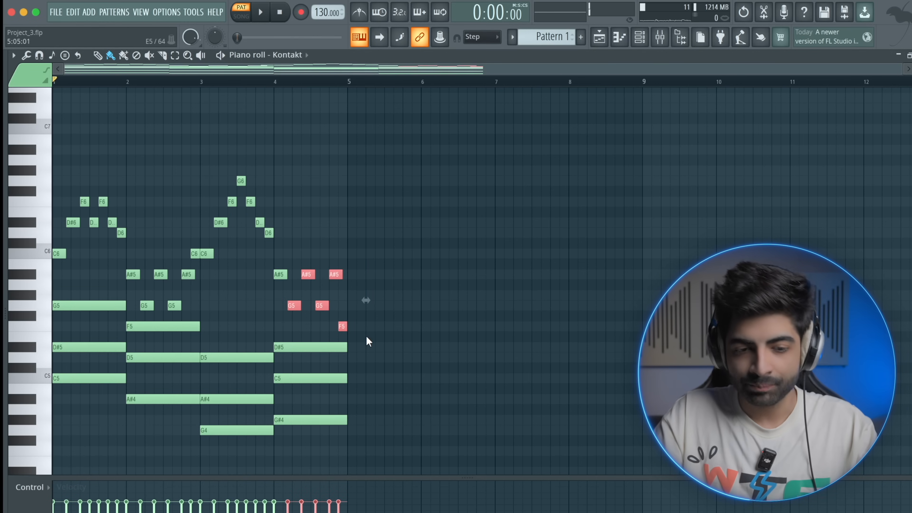
drag(132, 239, 179, 286)
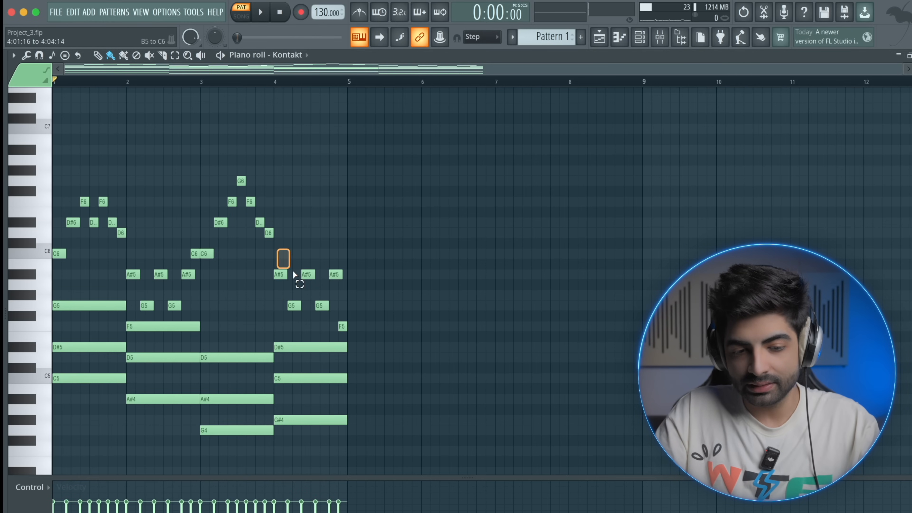
drag(343, 329, 343, 329)
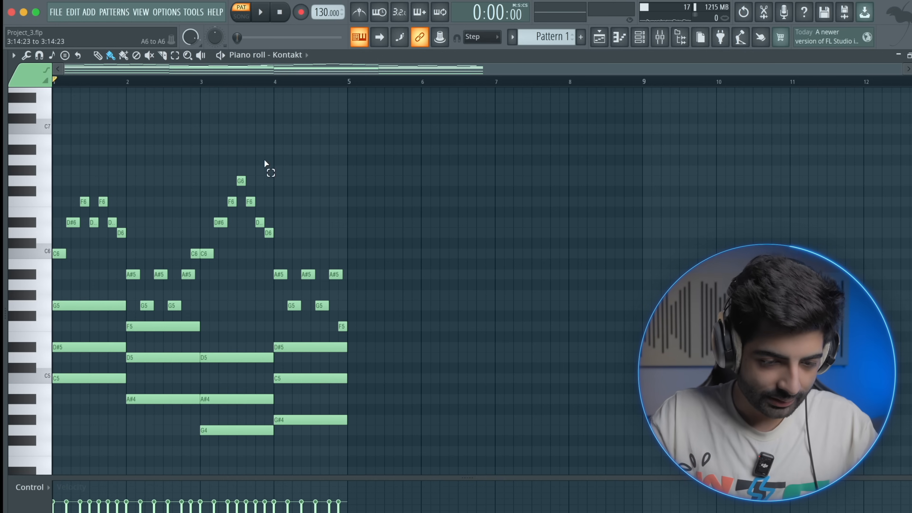
Delete bar 3's melody and put a copy of bar 1's melody in its place at the original pitches.
drag(214, 268, 208, 264)
key(Delete)
mouse_move(259, 191)
mouse_down()
mouse_move(283, 191)
mouse_move(252, 238)
mouse_up()
key(ctrl+z)
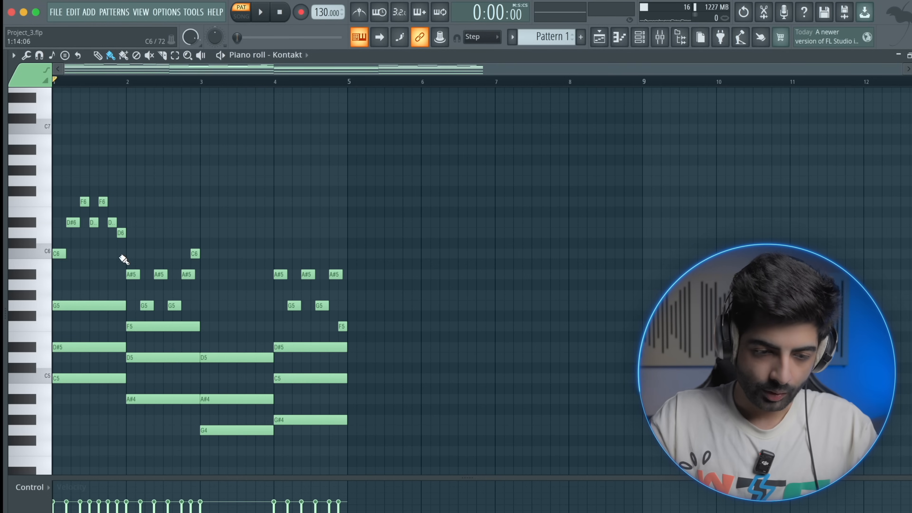
drag(124, 266, 51, 185)
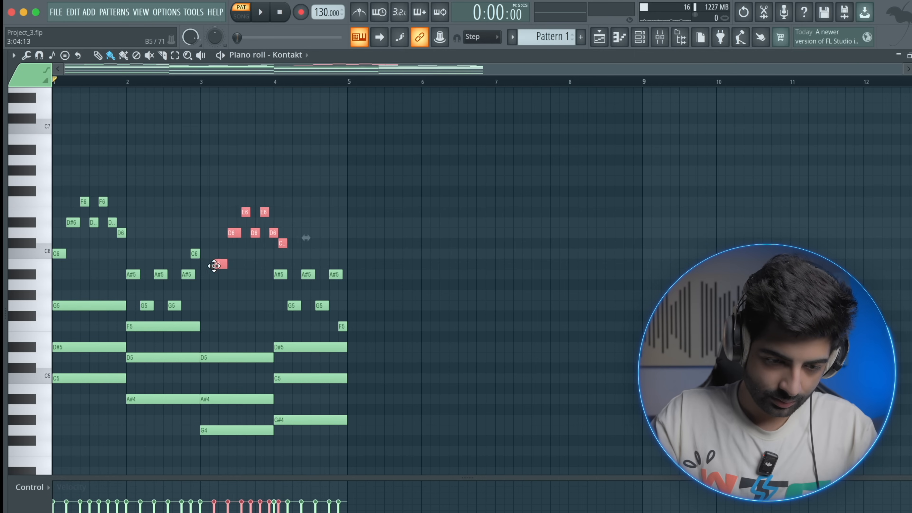
Play the full four-bar pattern from the start to listen to the revised melody over the chords.
key(F6)
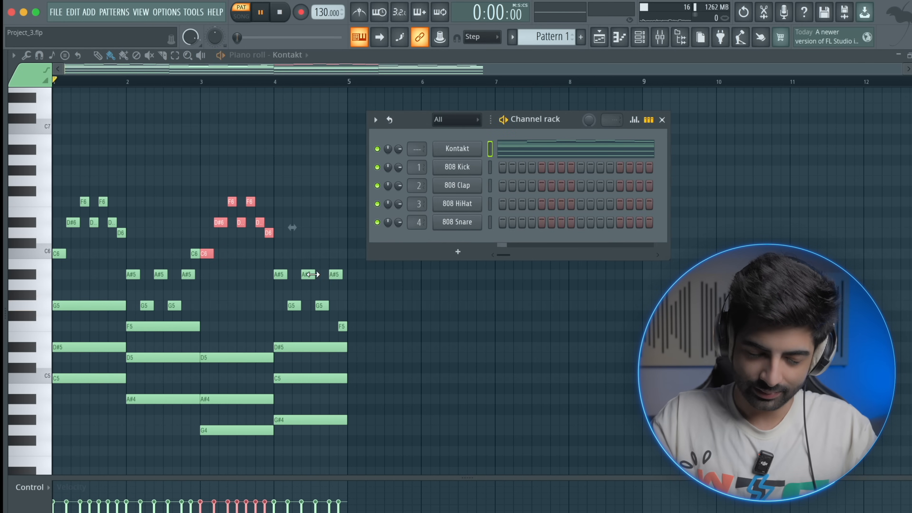
key(space)
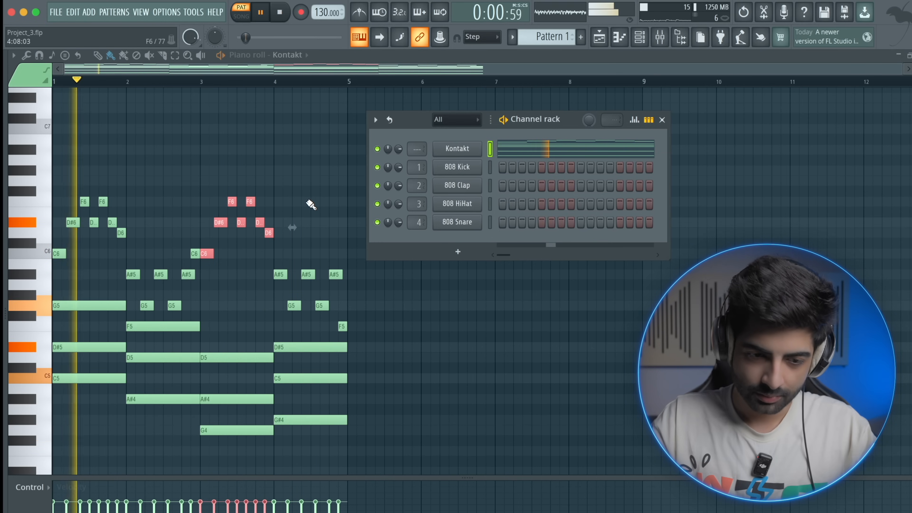
scroll(307, 201, down, 1)
double_click(288, 66)
scroll(259, 135, up, 2)
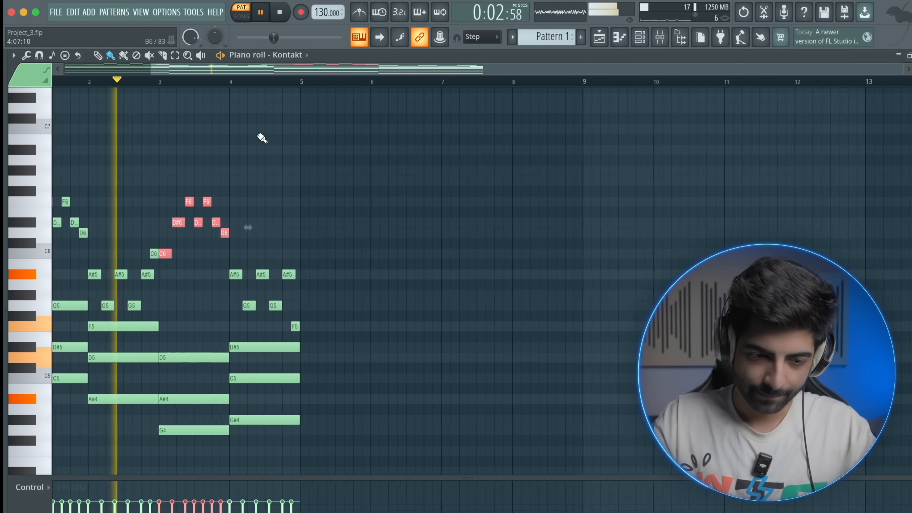
scroll(259, 135, left, 2)
scroll(259, 135, down, 1)
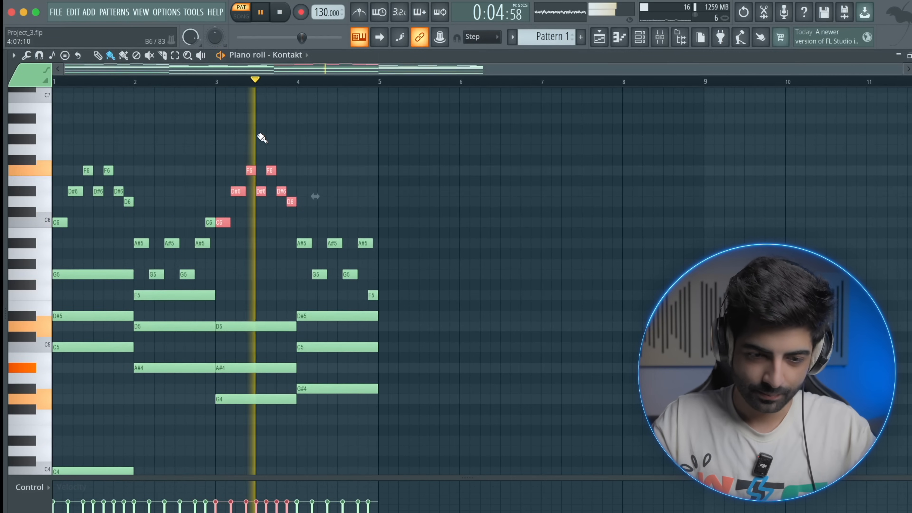